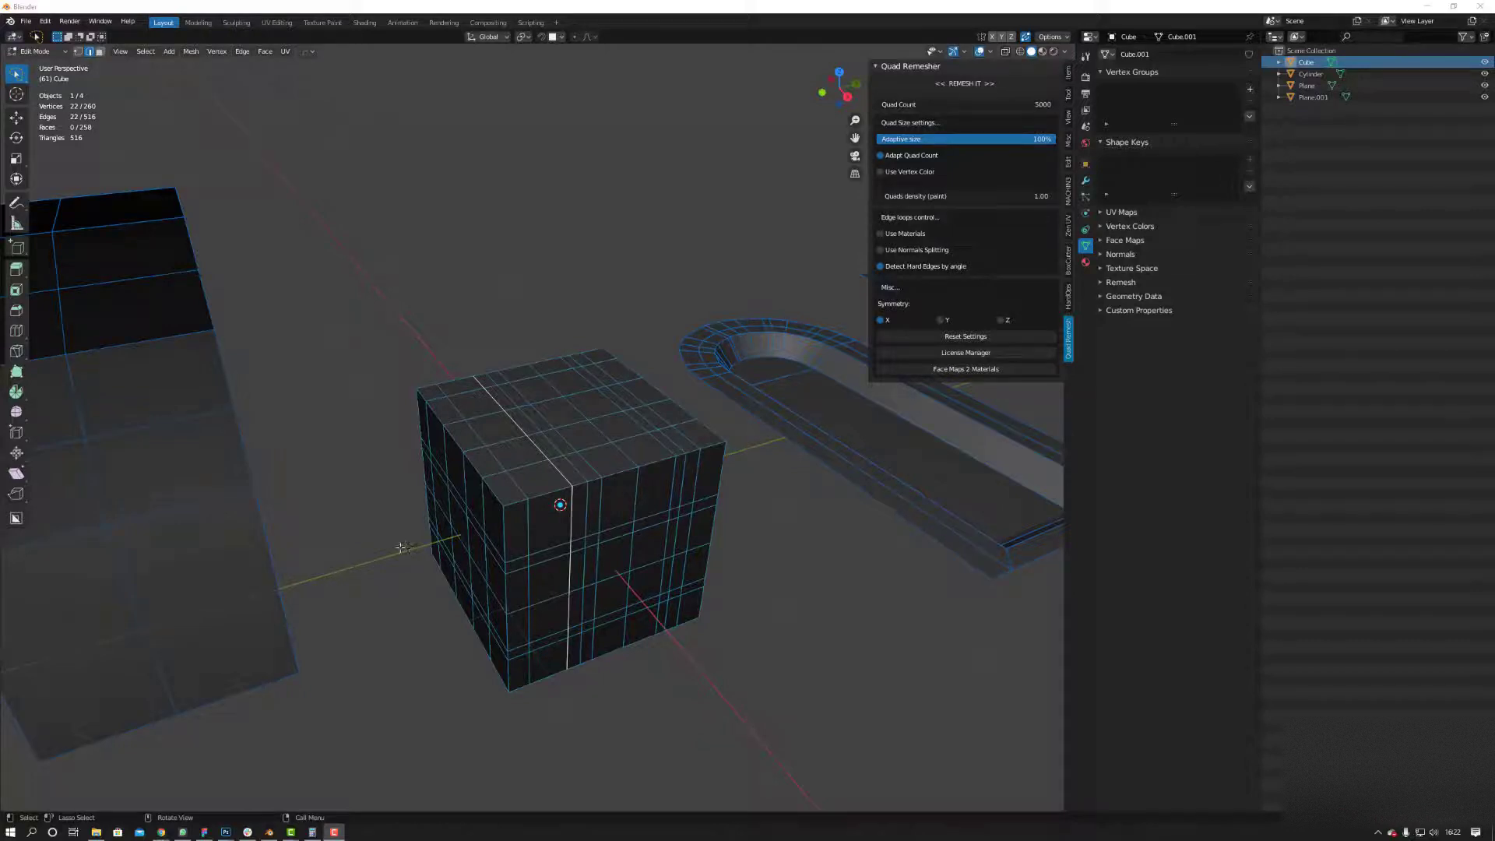
- Select the uneven vertical edge loop near the cube's front corner and even out its spacing with Set Flow
{"action": "middle_click_drag", "start_coordinate": [396, 547], "coordinate": [653, 530]}
{"action": "left_click", "coordinate": [683, 552]}
{"action": "scroll", "coordinate": [623, 523], "scroll_direction": "up", "scroll_amount": 3}
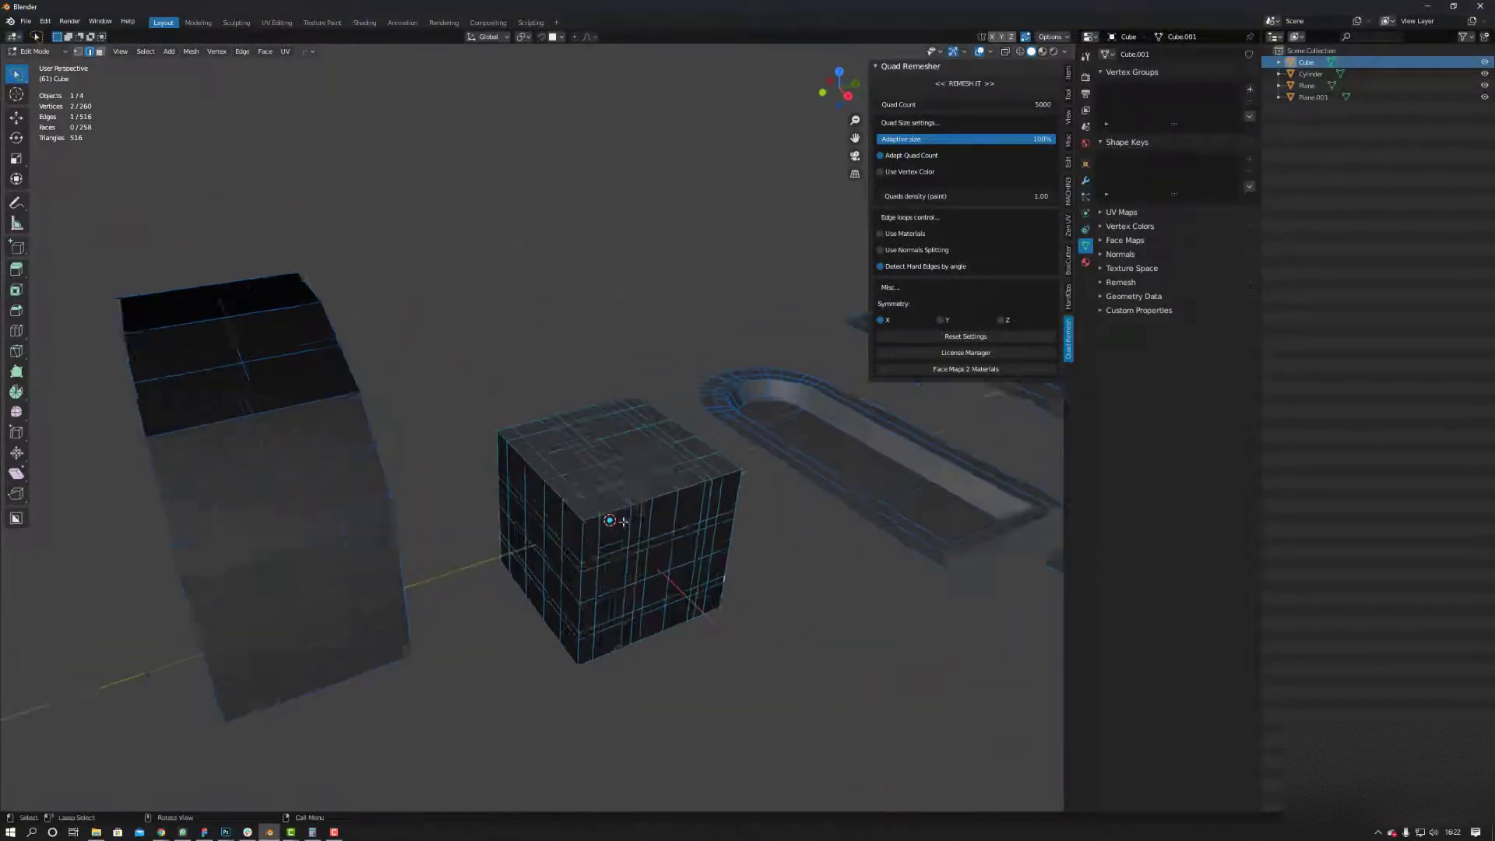
{"action": "middle_click_drag", "start_coordinate": [645, 536], "coordinate": [614, 537]}
{"action": "scroll", "coordinate": [586, 541], "scroll_direction": "up", "scroll_amount": 1}
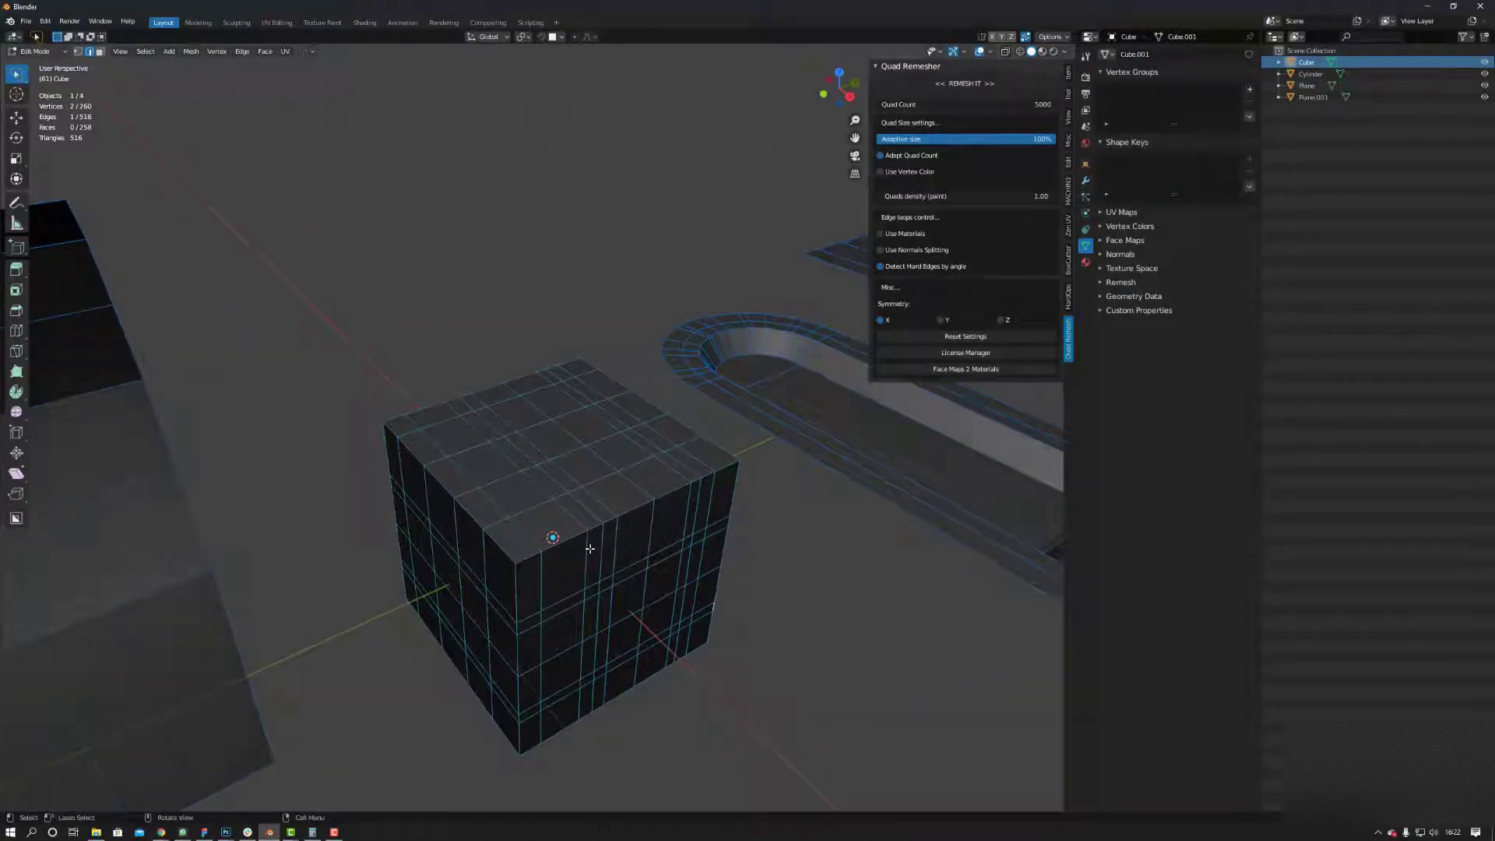
{"action": "middle_click_drag", "start_coordinate": [565, 513], "coordinate": [596, 519]}
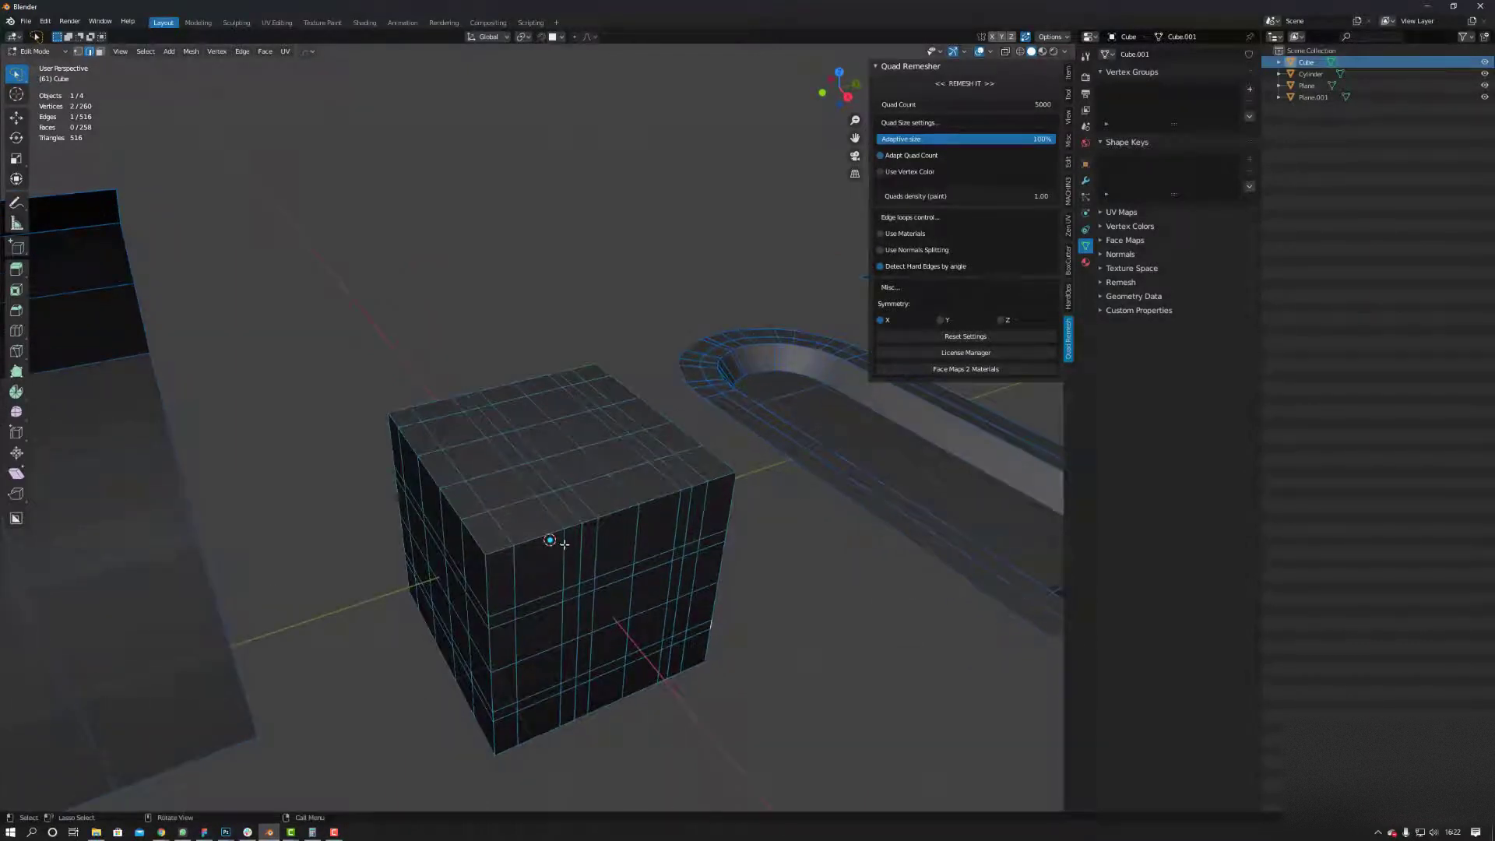
{"action": "left_click", "coordinate": [564, 544], "text": "alt"}
{"action": "middle_click_drag", "start_coordinate": [560, 543], "coordinate": [555, 543]}
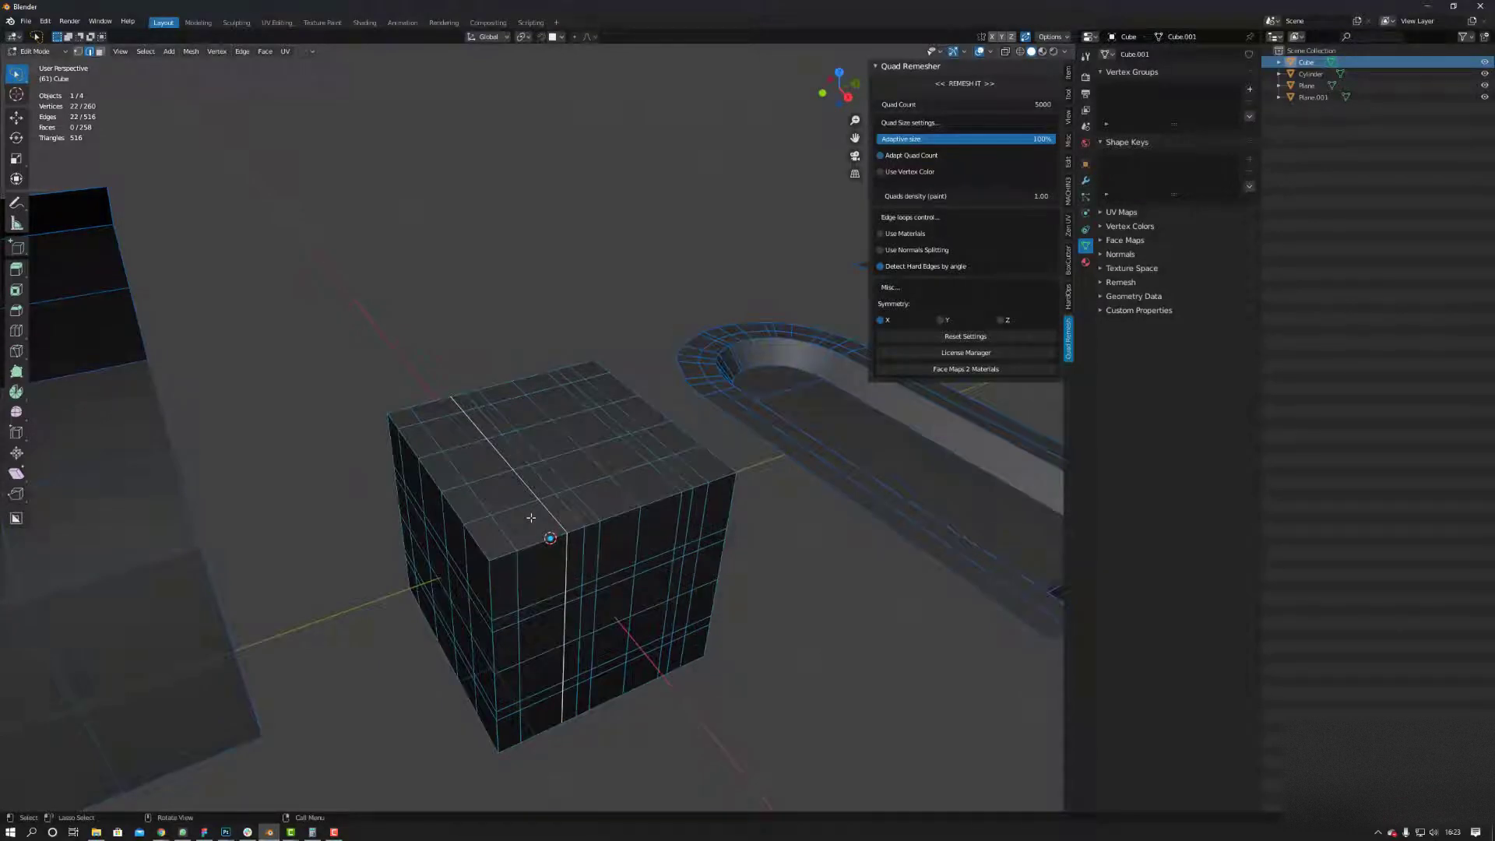
{"action": "right_click", "coordinate": [565, 548]}
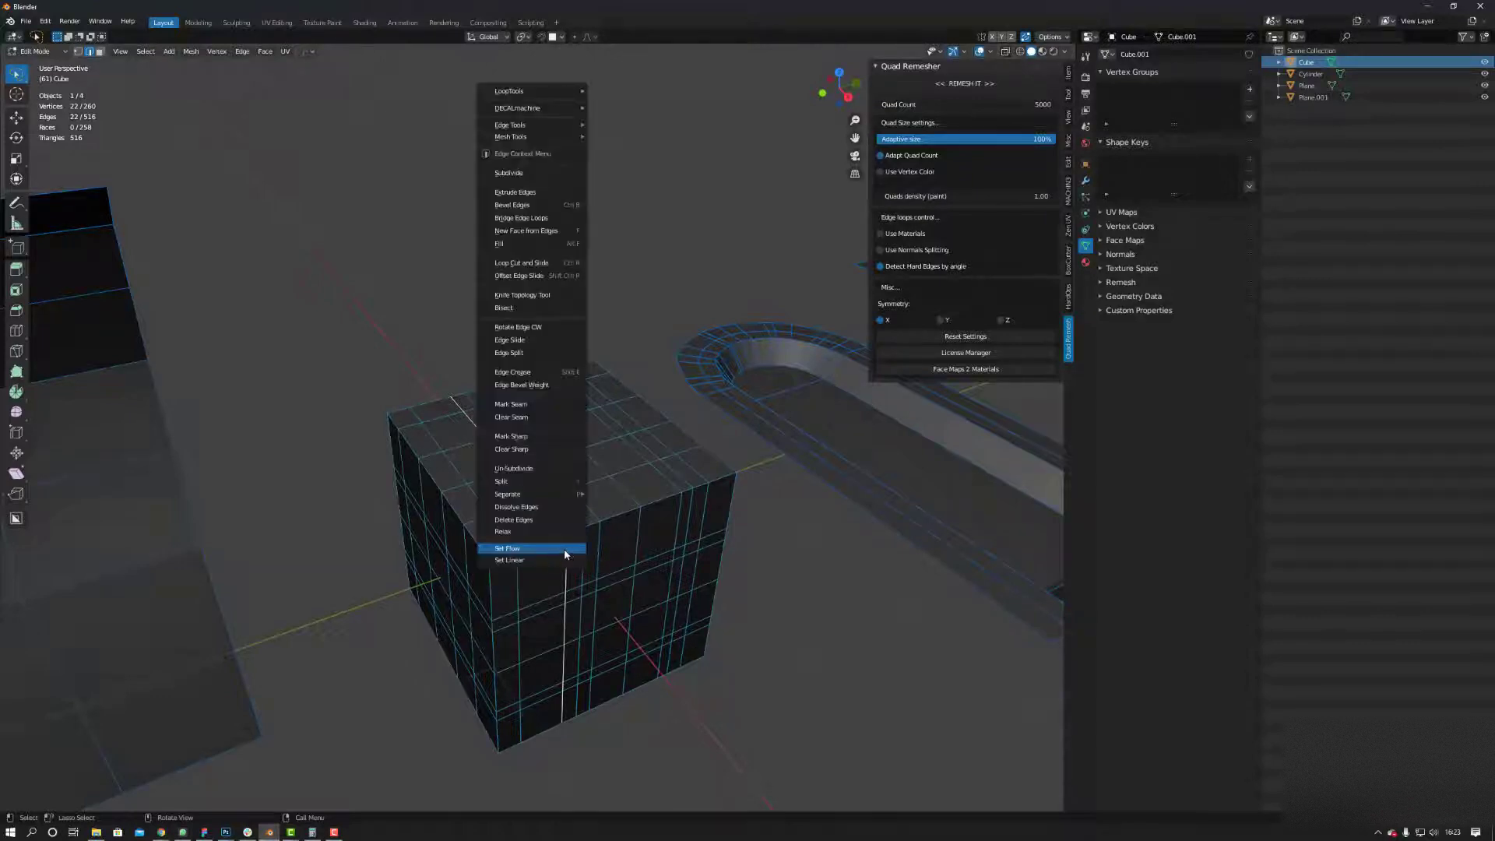
{"action": "left_click", "coordinate": [564, 548]}
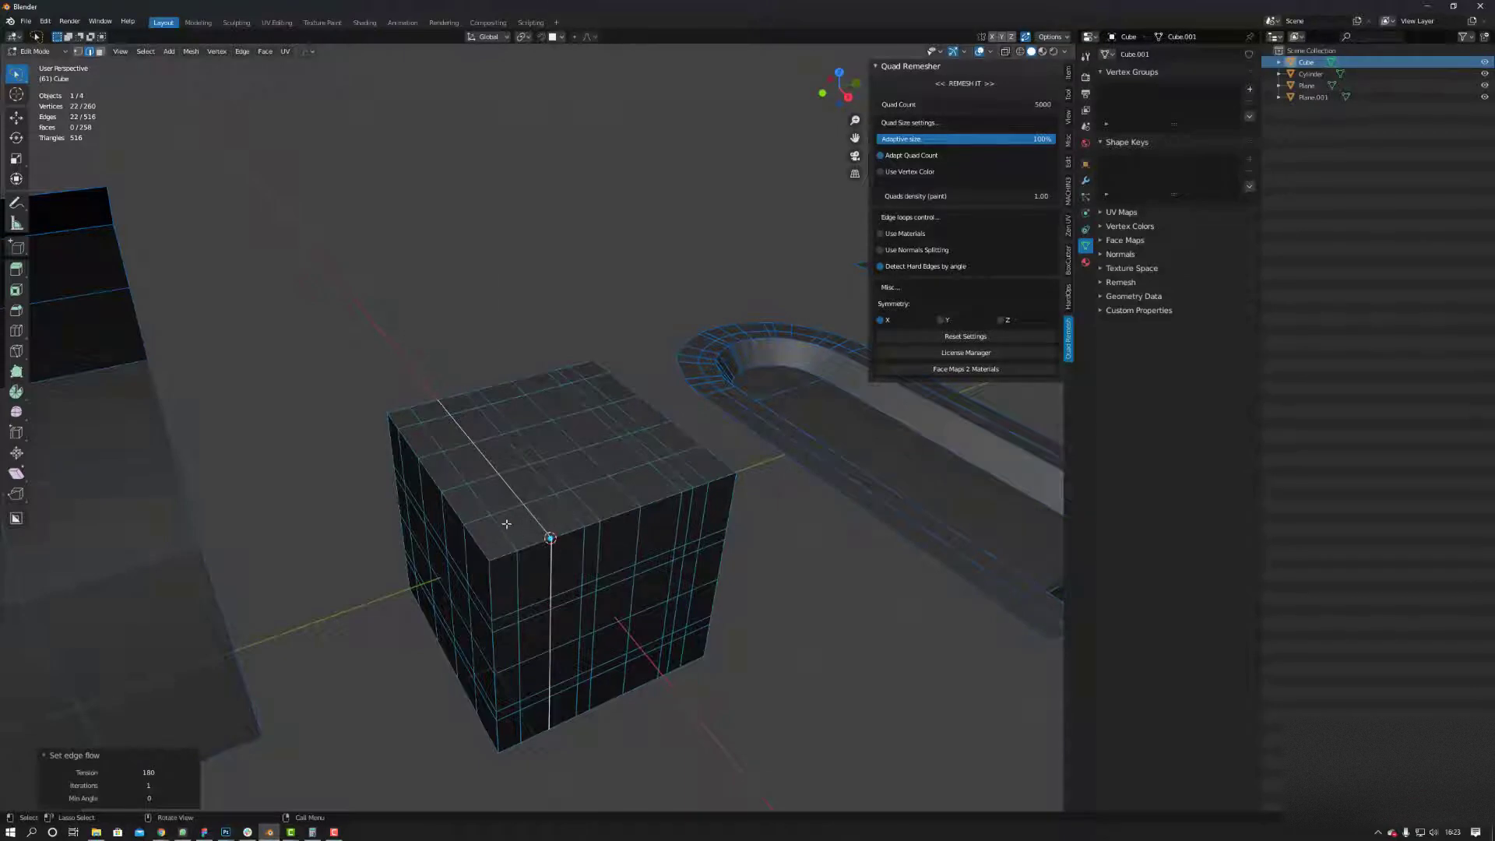
- Apply Set Flow to the unevenly spaced vertical edge loops at the middle and far side of the cube's front face
{"action": "left_click", "coordinate": [598, 517], "text": "alt"}
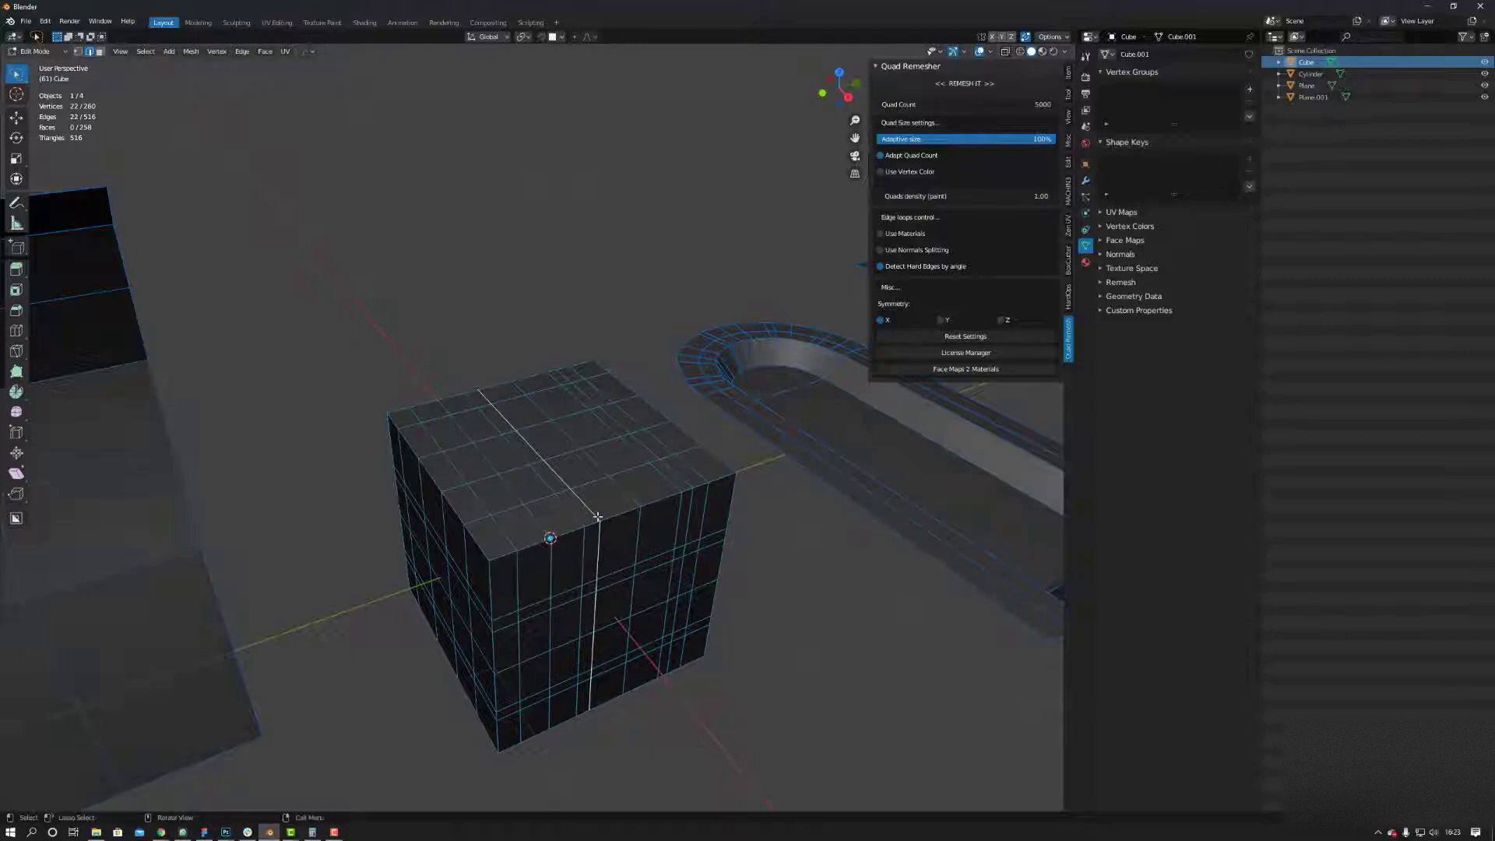
{"action": "right_click", "coordinate": [598, 517]}
{"action": "left_click", "coordinate": [598, 516]}
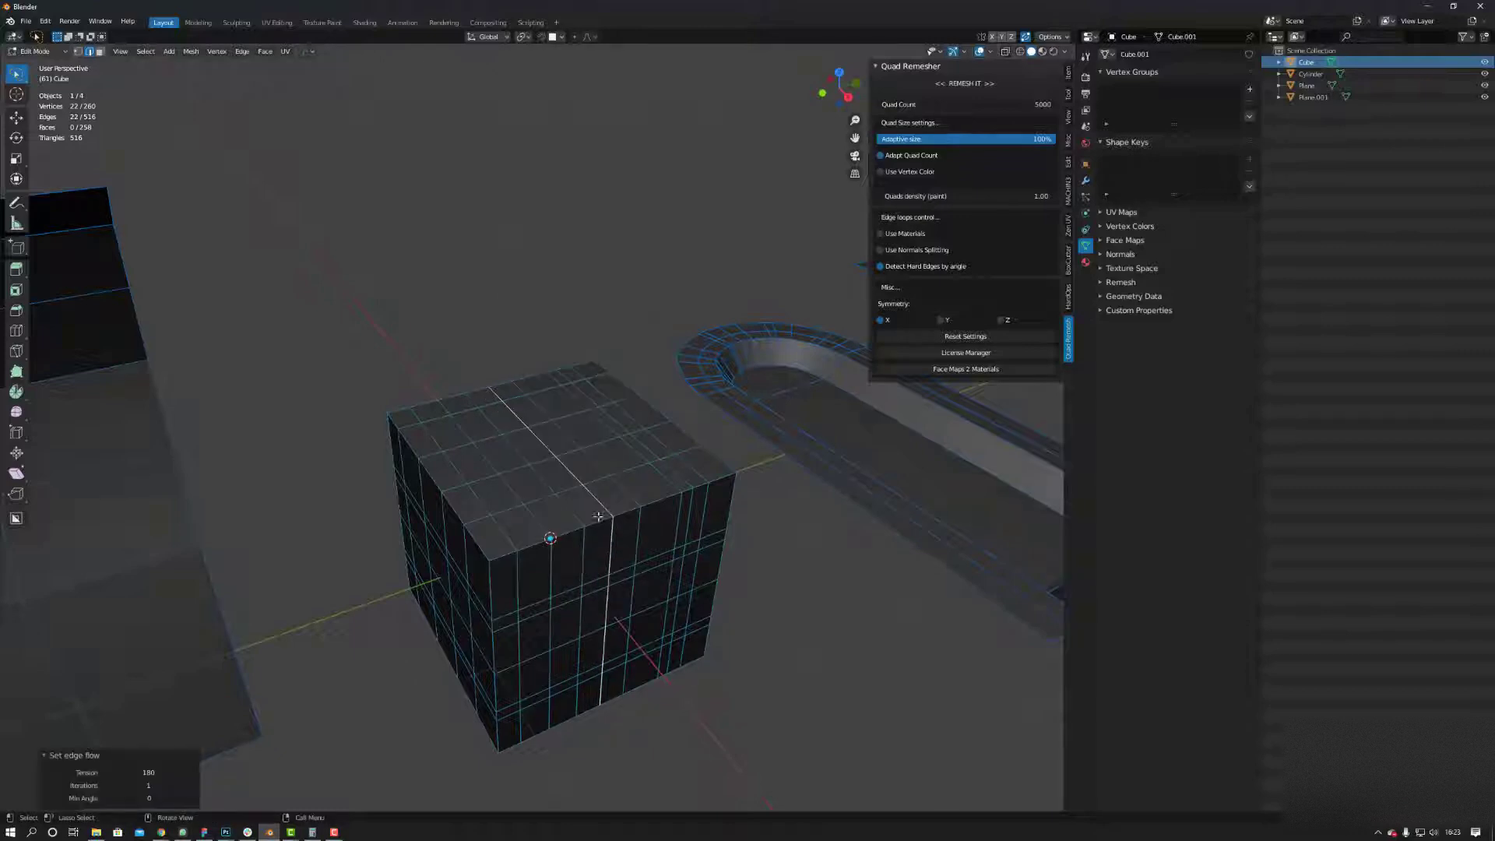
{"action": "left_click", "coordinate": [685, 496], "text": "alt"}
{"action": "right_click", "coordinate": [682, 496]}
{"action": "left_click", "coordinate": [682, 495]}
{"action": "left_click", "coordinate": [704, 491], "text": "alt"}
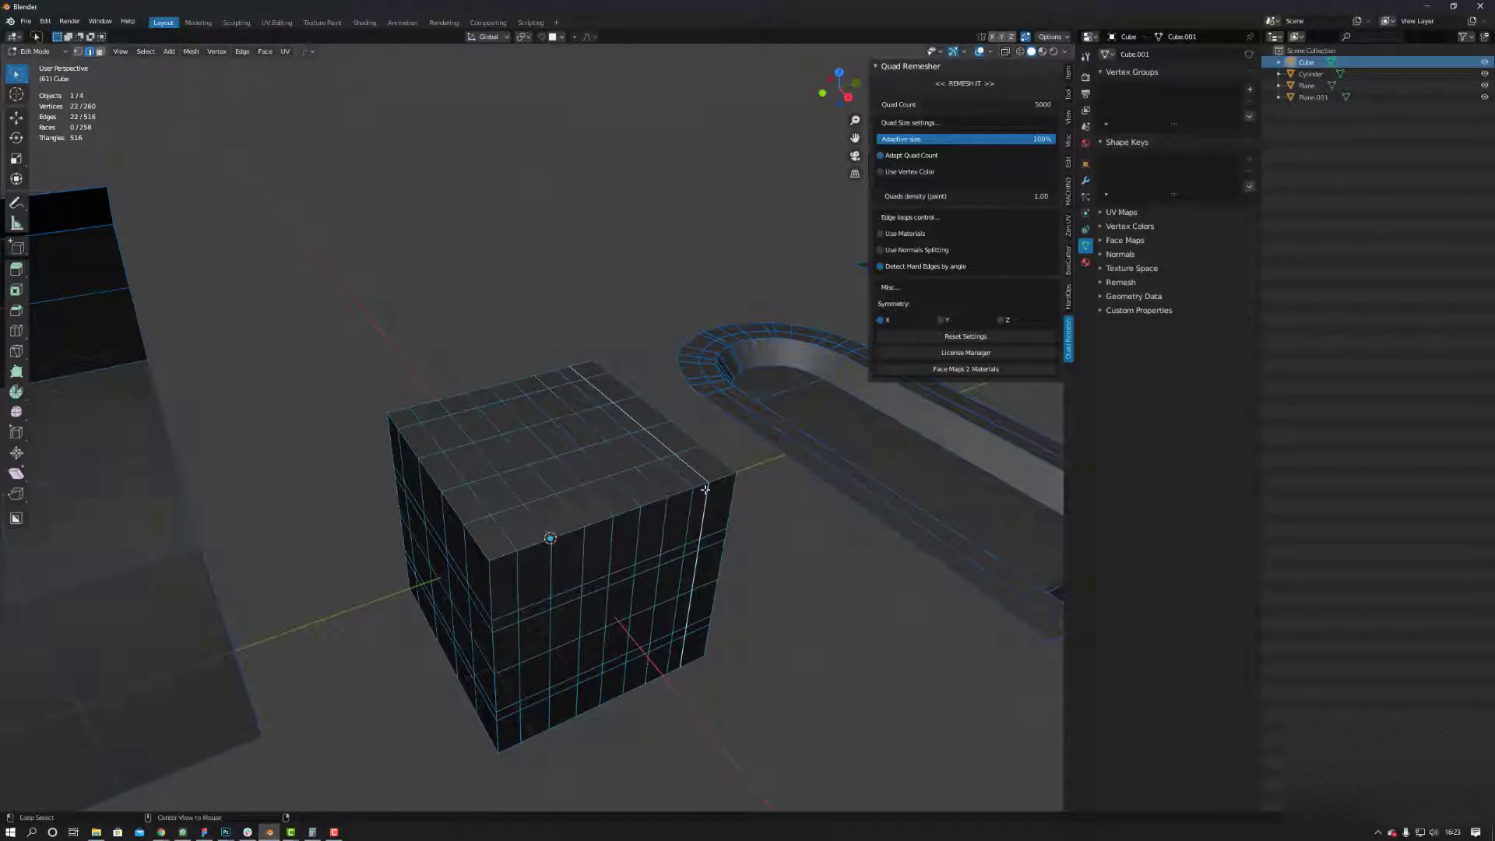
- Apply Set Flow to the lower loop of the closely spaced upper pair of horizontal edge loops on the cube
{"action": "left_click", "coordinate": [570, 599]}
{"action": "left_click", "coordinate": [569, 600], "text": "alt"}
{"action": "right_click", "coordinate": [569, 599]}
{"action": "left_click", "coordinate": [570, 600]}
- Apply Set Flow to the cube's uppermost horizontal edge loop and raise the Min Angle so hard corners are respected
{"action": "left_click", "coordinate": [536, 599]}
{"action": "left_click", "coordinate": [540, 599], "text": "alt"}
{"action": "right_click", "coordinate": [540, 599]}
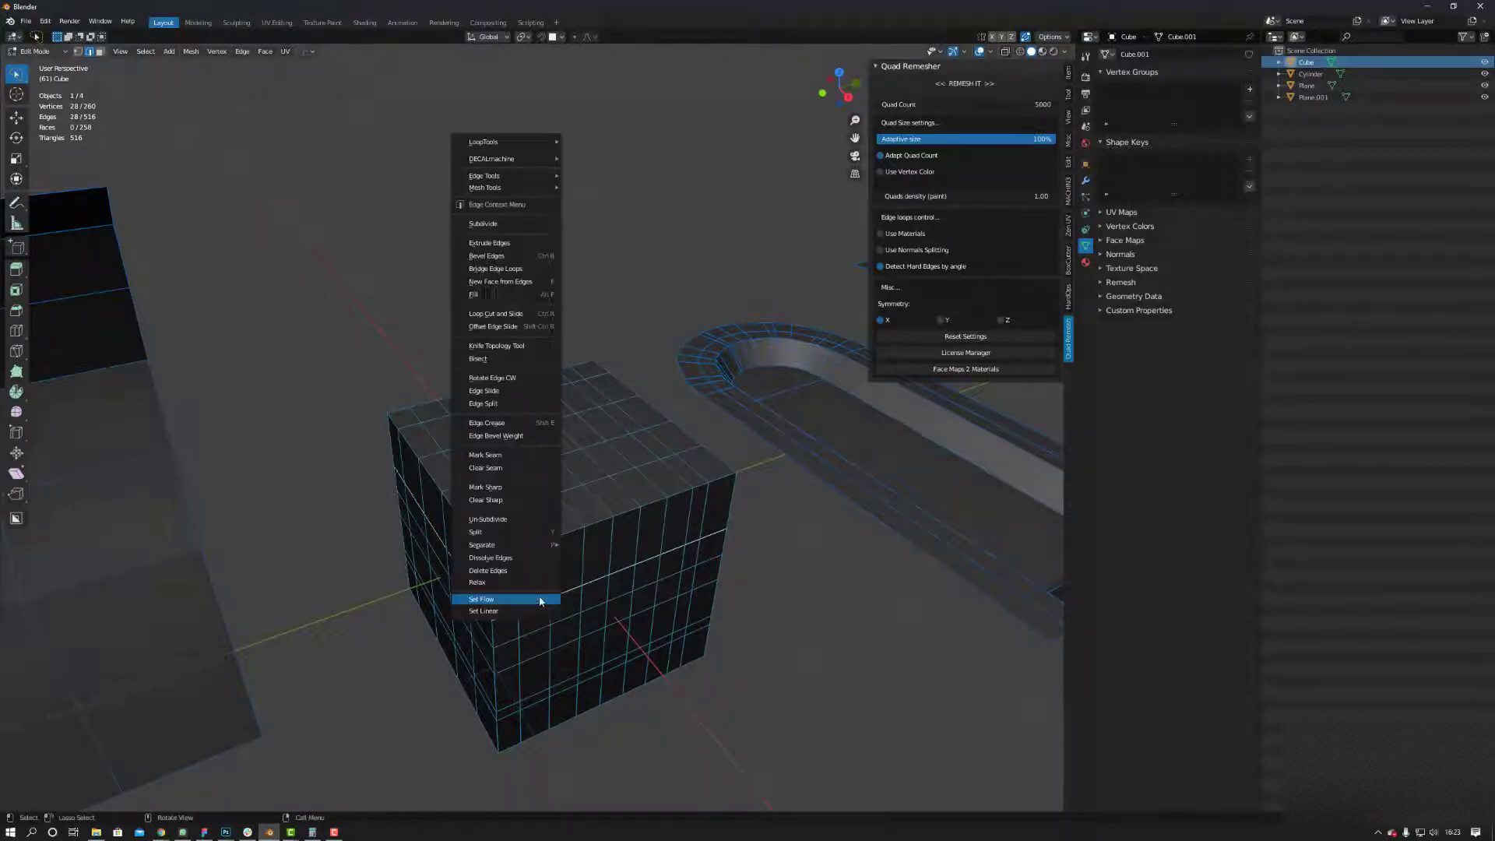
{"action": "left_click", "coordinate": [540, 598]}
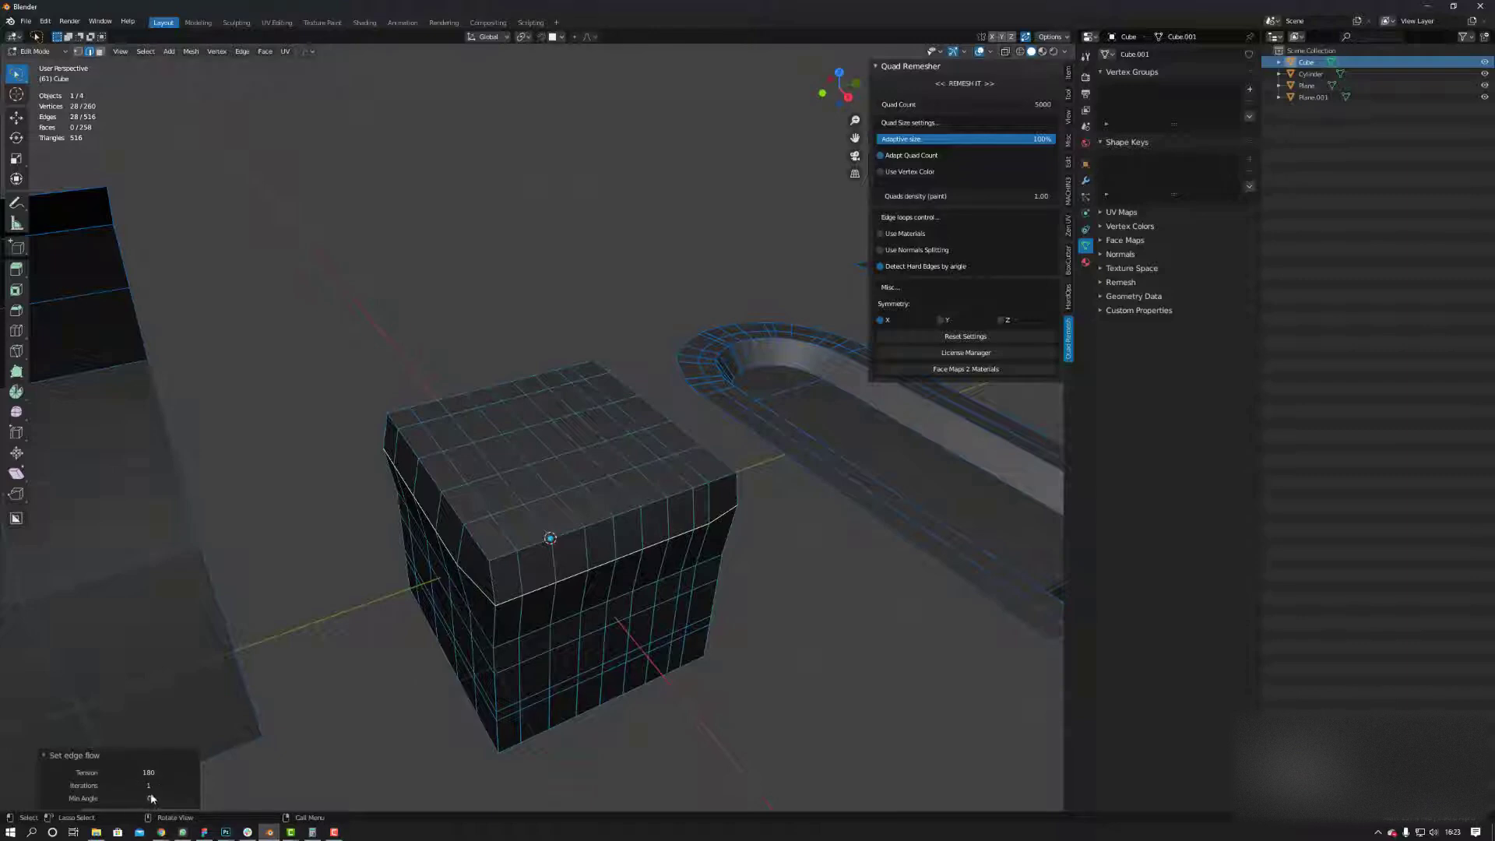
{"action": "left_click_drag", "start_coordinate": [151, 797], "coordinate": [200, 798]}
- Change the viewport shading to a light grey MatCap
{"action": "middle_click_drag", "start_coordinate": [676, 584], "coordinate": [618, 540]}
{"action": "left_click", "coordinate": [991, 52]}
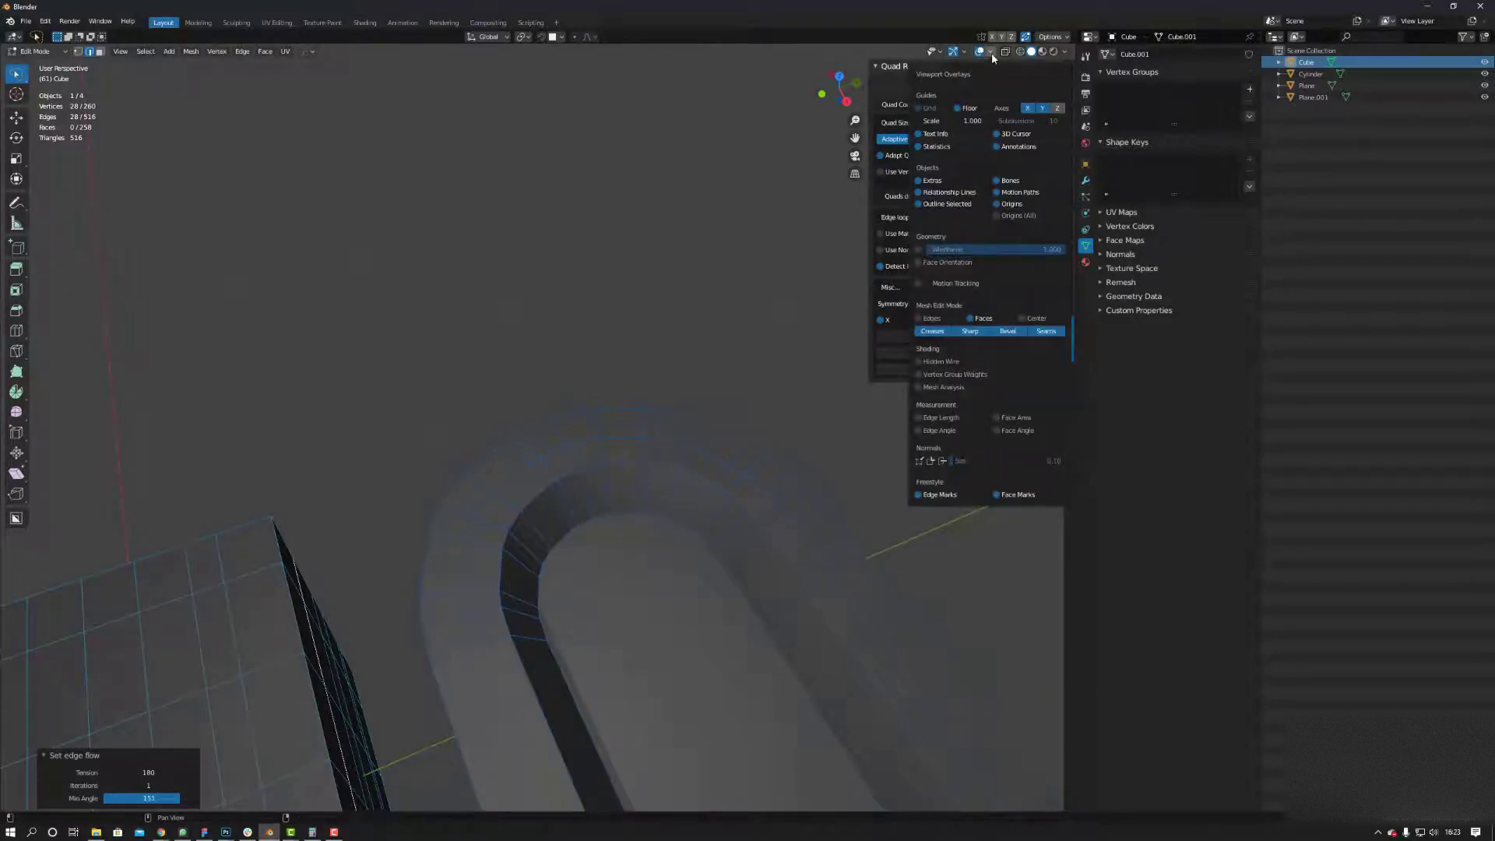
{"action": "left_click", "coordinate": [1064, 52]}
{"action": "left_click", "coordinate": [1052, 136]}
{"action": "left_click", "coordinate": [1019, 176]}
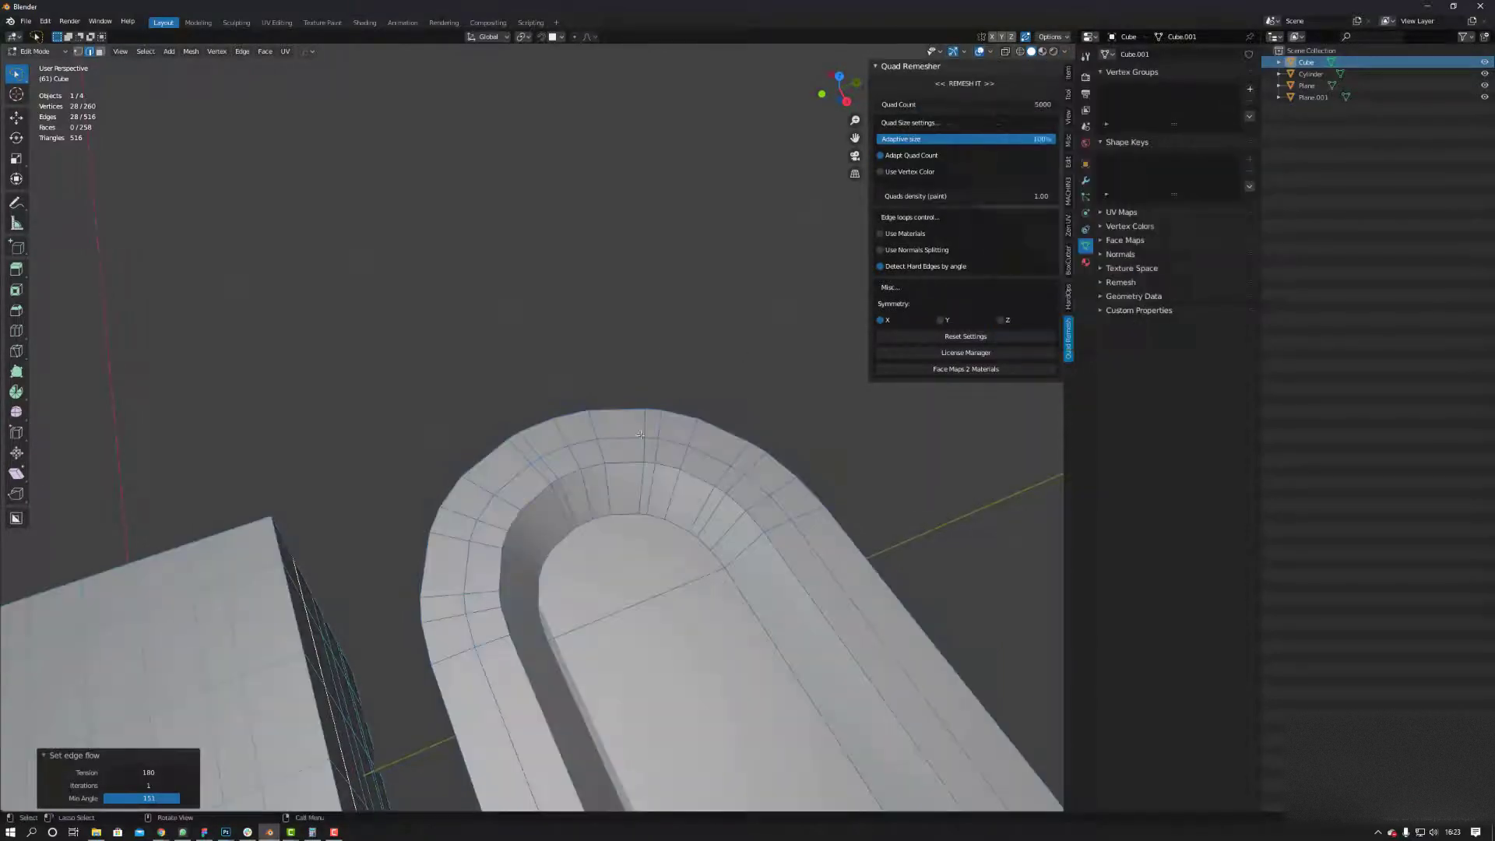
- Leave mesh editing on the cube and select the Cylinder object with the recessed rounded slot
{"action": "mouse_move", "coordinate": [600, 467]}
{"action": "middle_mouse_down"}
{"action": "mouse_move", "coordinate": [580, 411]}
{"action": "mouse_move", "coordinate": [524, 536]}
{"action": "mouse_move", "coordinate": [475, 550]}
{"action": "middle_mouse_up"}
{"action": "key", "text": "alt+a"}
{"action": "key", "text": "Tab"}
{"action": "left_click", "coordinate": [578, 307]}
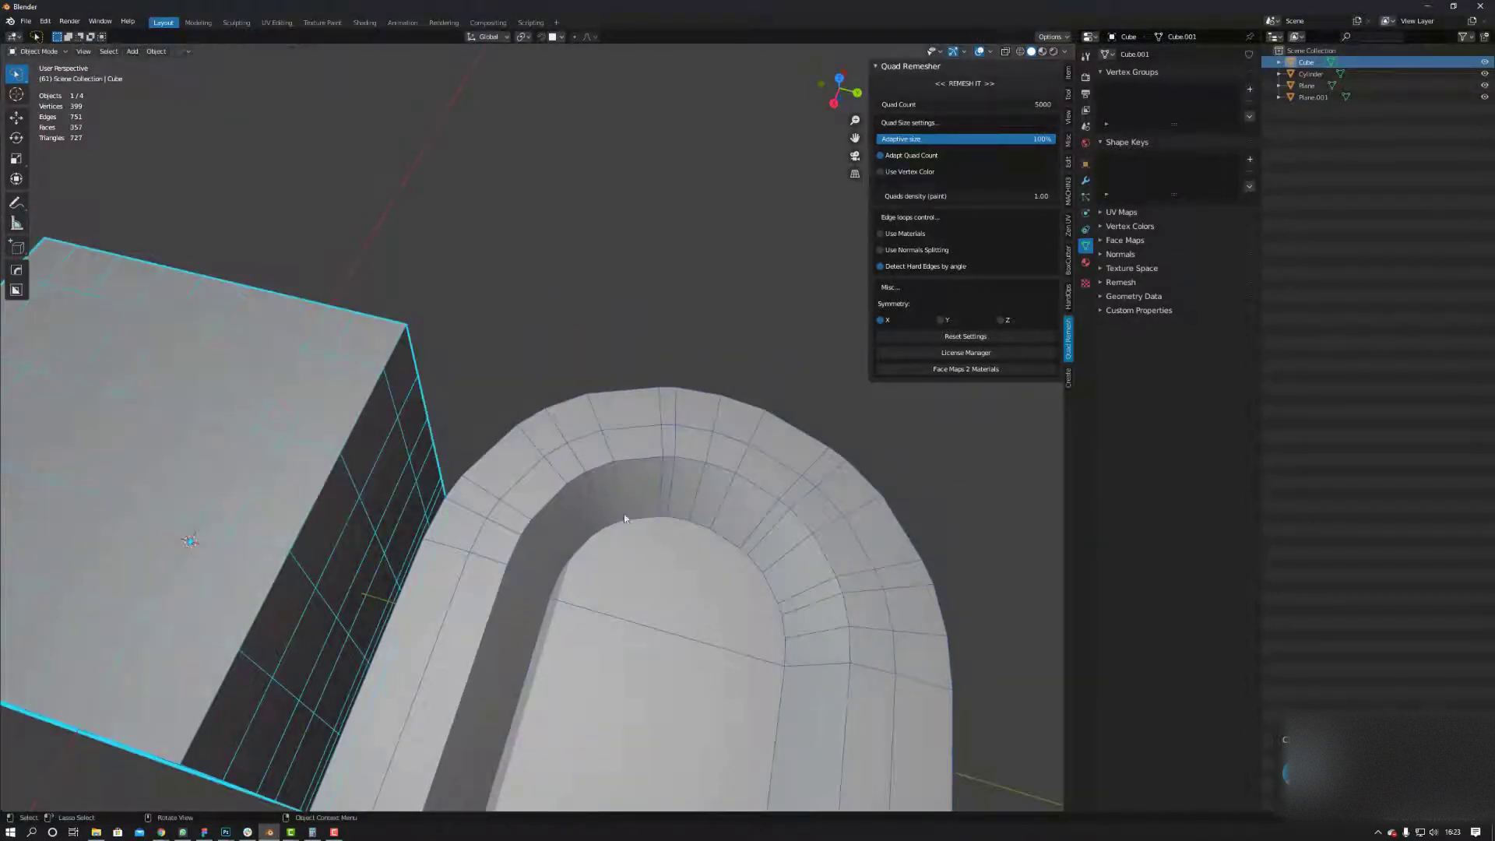
{"action": "left_click", "coordinate": [627, 549]}
{"action": "middle_click_drag", "start_coordinate": [596, 536], "coordinate": [654, 335]}
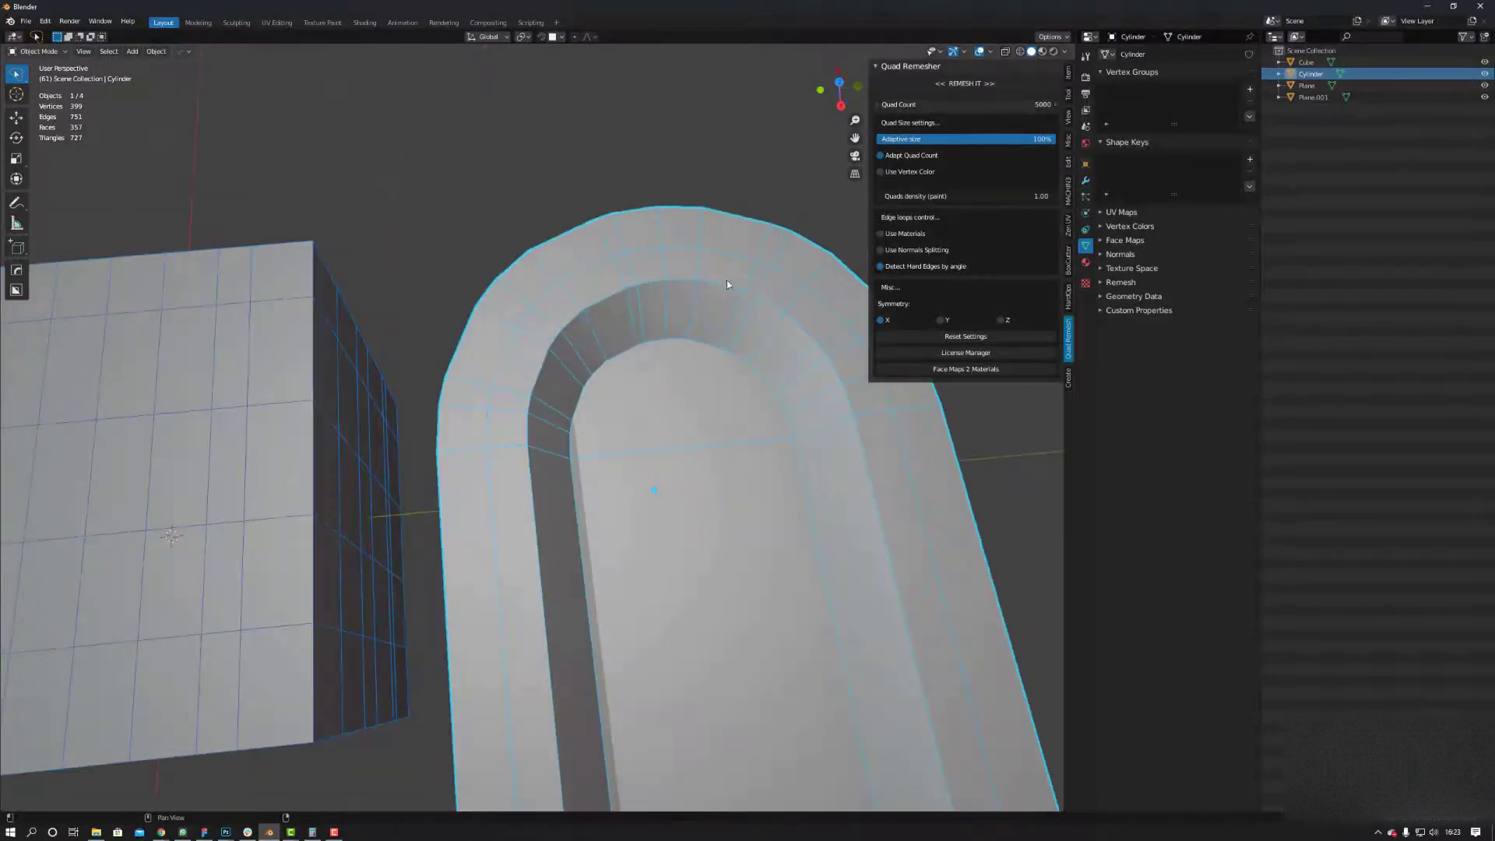
- Set the viewport shading's MatCap to the matte red one
{"action": "left_click", "coordinate": [1065, 52]}
{"action": "left_click", "coordinate": [1054, 107]}
{"action": "left_click", "coordinate": [1054, 136]}
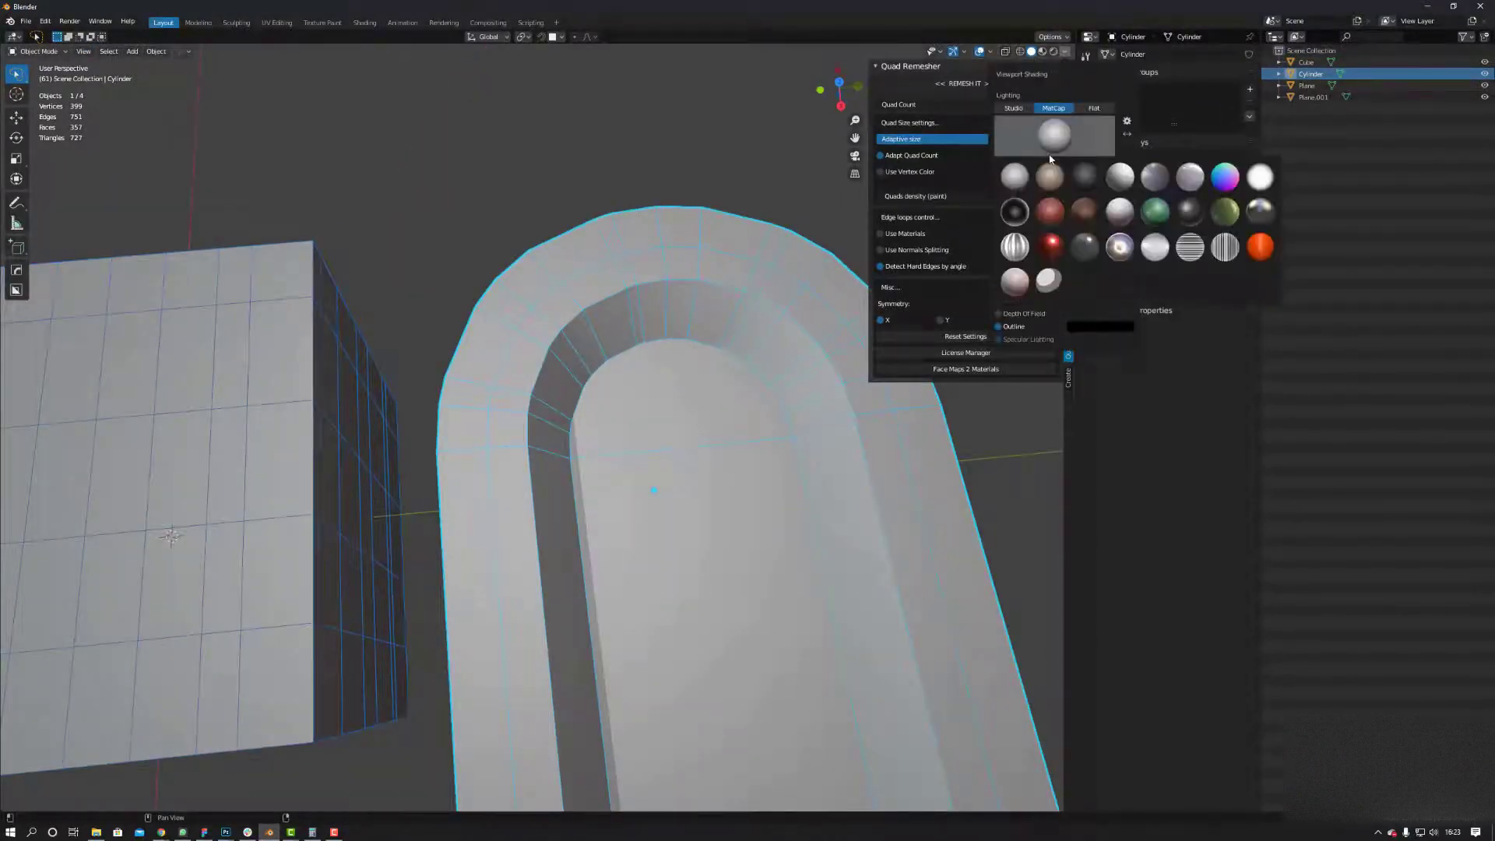
{"action": "left_click", "coordinate": [1049, 215]}
- Edit the Cylinder in edge mode and select all the radial edge loops around its rounded end
{"action": "mouse_move", "coordinate": [499, 358]}
{"action": "middle_mouse_down"}
{"action": "mouse_move", "coordinate": [444, 377]}
{"action": "mouse_move", "coordinate": [444, 428]}
{"action": "middle_mouse_up"}
{"action": "key", "text": "ctrl+Tab"}
{"action": "left_click", "coordinate": [528, 428]}
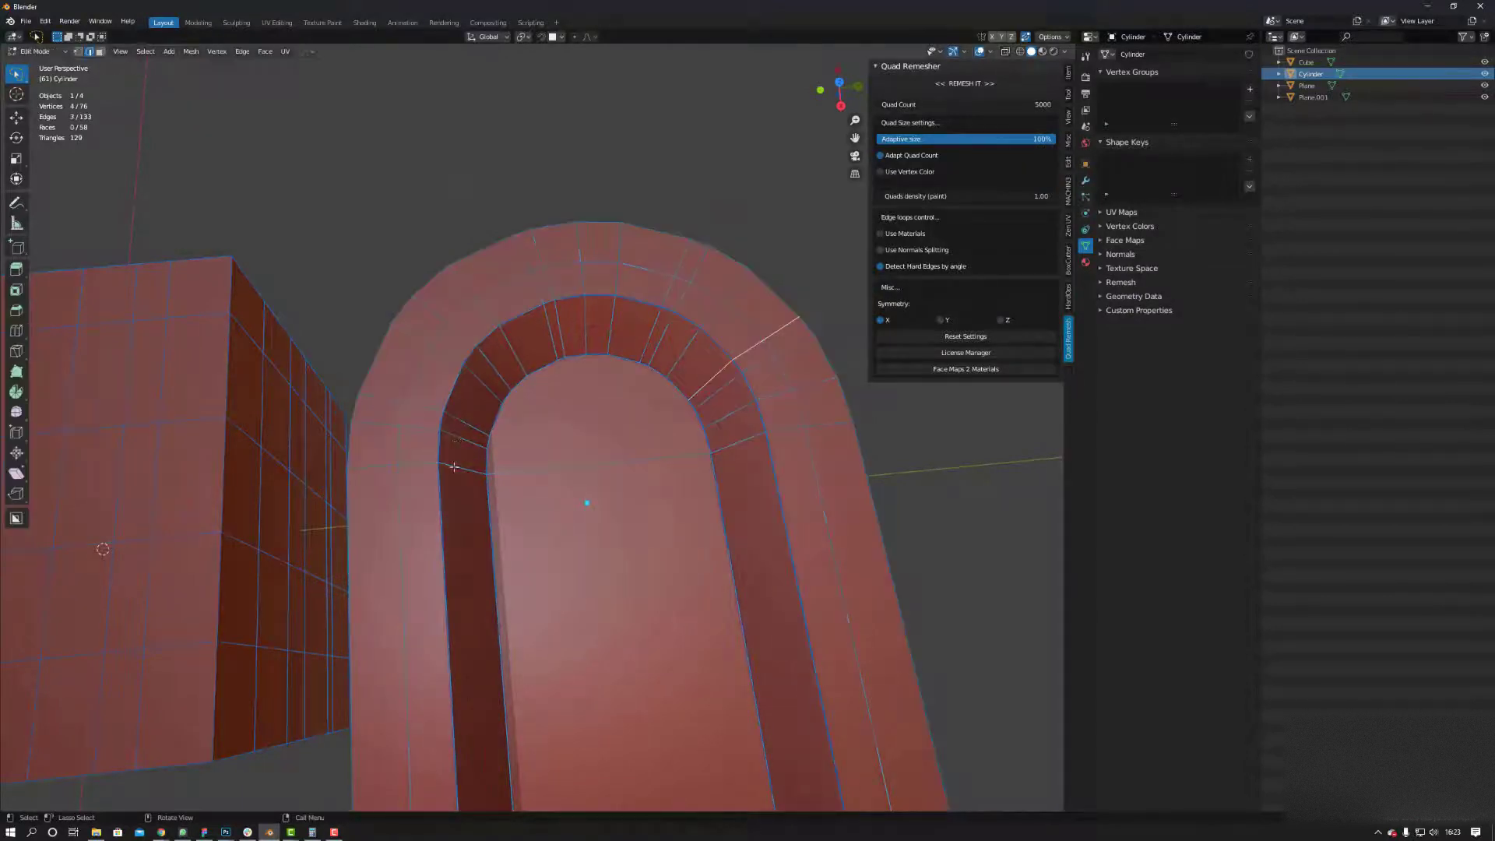
{"action": "left_click", "coordinate": [459, 440]}
{"action": "left_click", "coordinate": [459, 440], "text": "alt"}
{"action": "left_click", "coordinate": [429, 410], "text": "alt+shift"}
{"action": "left_click", "coordinate": [450, 357], "text": "alt+shift"}
{"action": "left_click", "coordinate": [472, 334], "text": "alt+shift"}
{"action": "left_click", "coordinate": [506, 312], "text": "alt+shift"}
{"action": "left_click", "coordinate": [545, 292], "text": "alt+shift"}
{"action": "left_click", "coordinate": [551, 288], "text": "alt+shift"}
{"action": "left_click", "coordinate": [582, 287], "text": "alt+shift"}
{"action": "left_click", "coordinate": [619, 288], "text": "alt+shift"}
{"action": "left_click", "coordinate": [667, 298], "text": "alt+shift"}
{"action": "left_click", "coordinate": [680, 305], "text": "alt+shift"}
{"action": "left_click", "coordinate": [710, 315], "text": "alt+shift"}
{"action": "left_click", "coordinate": [746, 344], "text": "alt+shift"}
{"action": "left_click", "coordinate": [759, 368], "text": "alt+shift"}
{"action": "left_click", "coordinate": [773, 401], "text": "alt+shift"}
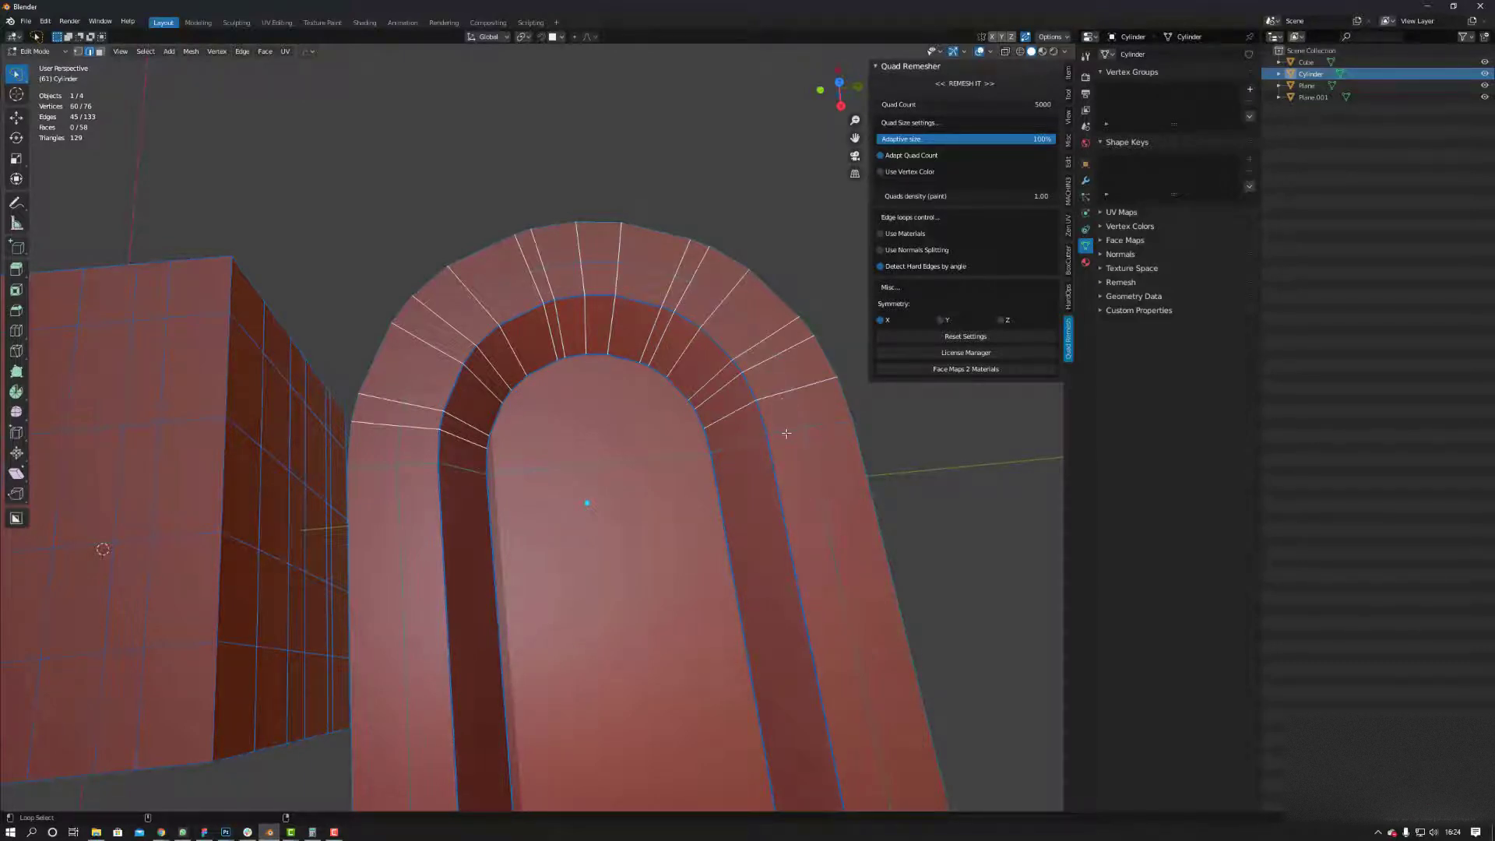
- From the top view, apply Set Flow to the selected radial edges, set Min Angle to 0 and increase the iterations
{"action": "left_click", "coordinate": [839, 81]}
{"action": "middle_click_drag", "start_coordinate": [397, 197], "coordinate": [427, 273], "text": "shift"}
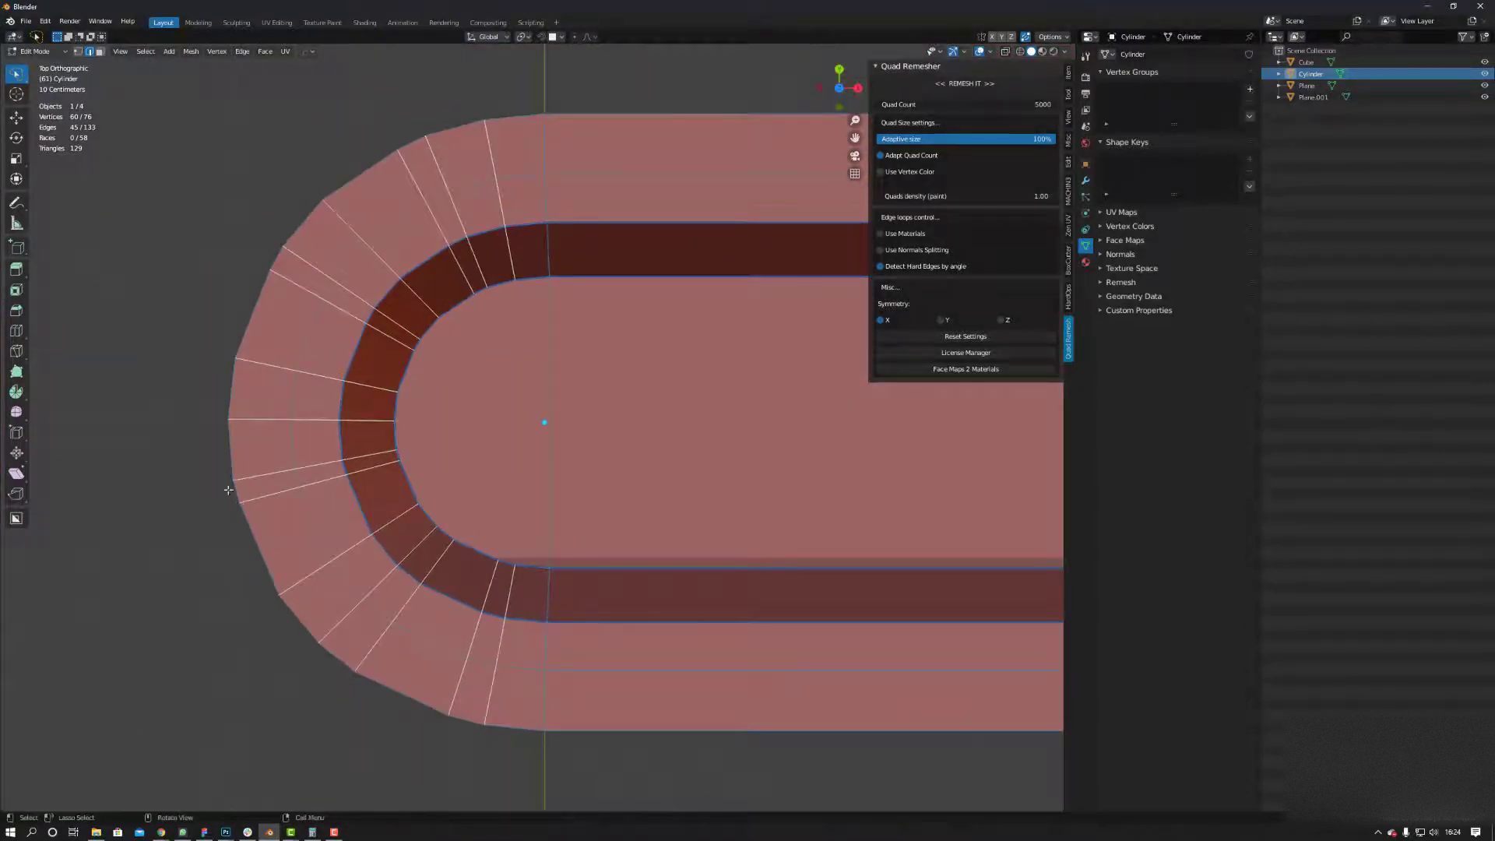
{"action": "right_click", "coordinate": [303, 461]}
{"action": "left_click", "coordinate": [331, 486]}
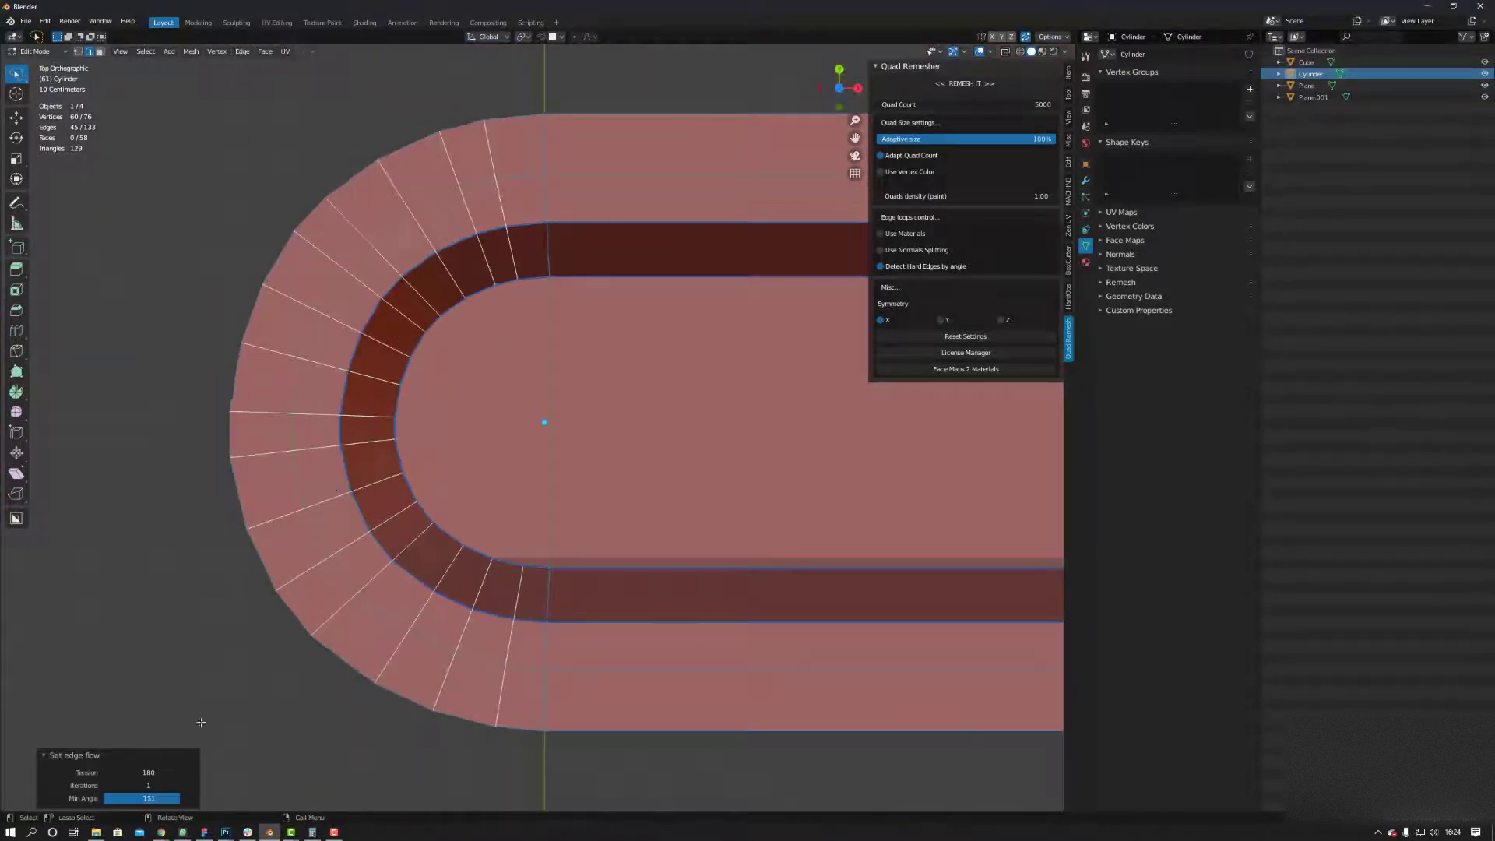
{"action": "left_click", "coordinate": [184, 796]}
{"action": "key", "text": "Return"}
{"action": "left_click", "coordinate": [190, 785]}
{"action": "left_click", "coordinate": [190, 785]}
{"action": "left_click", "coordinate": [191, 785]}
{"action": "left_click", "coordinate": [191, 785]}
{"action": "left_click", "coordinate": [191, 785]}
{"action": "left_click", "coordinate": [191, 785]}
- Clear the edge selection and return the Cylinder to Object Mode
{"action": "scroll", "coordinate": [511, 427], "scroll_direction": "down", "scroll_amount": 3}
{"action": "middle_click_drag", "start_coordinate": [511, 426], "coordinate": [481, 437]}
{"action": "left_click", "coordinate": [694, 350]}
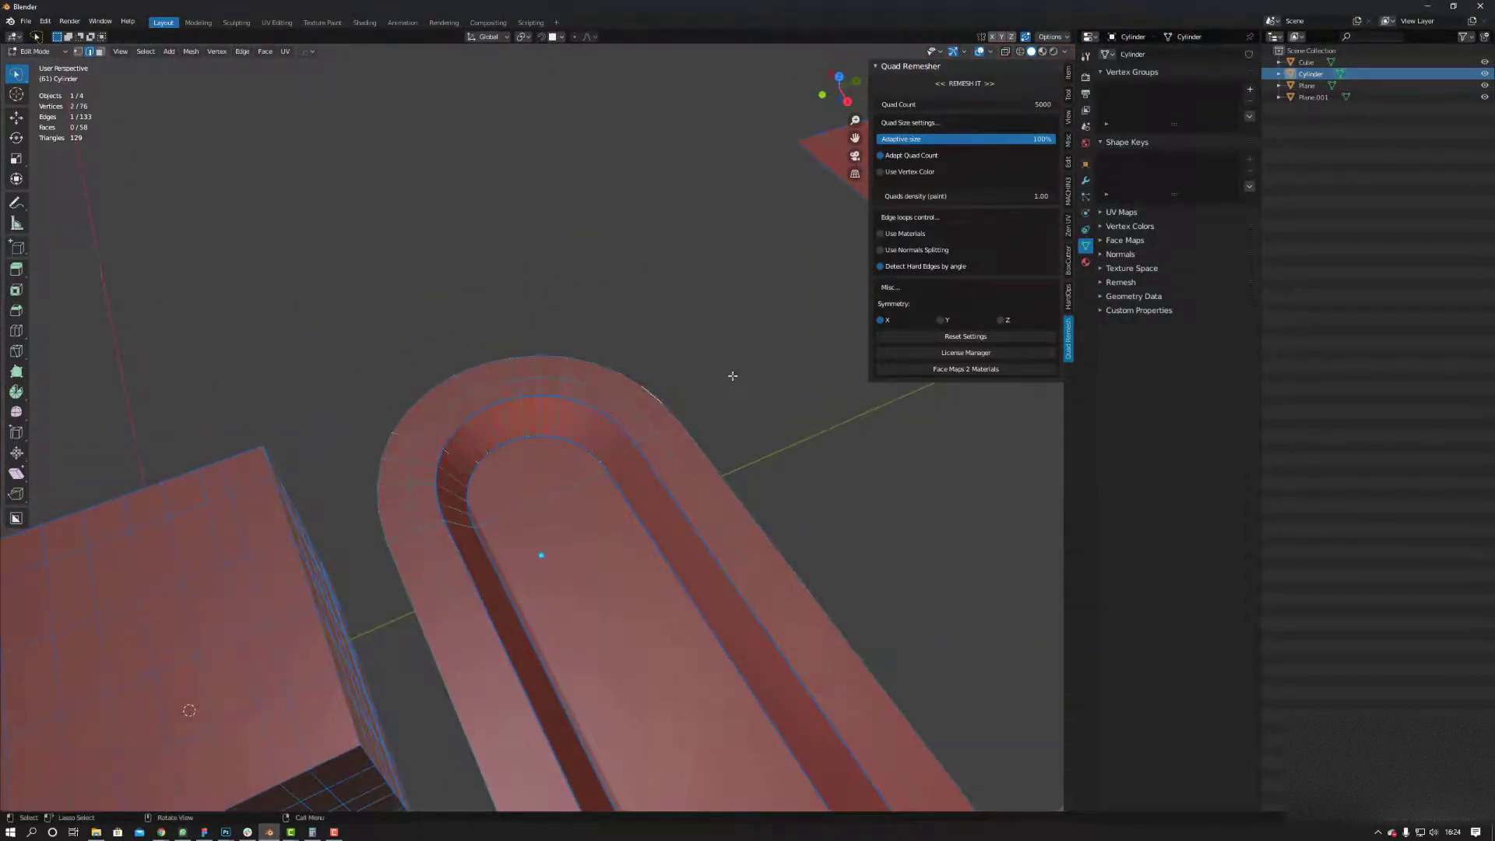
{"action": "key", "text": "Tab"}
{"action": "left_click", "coordinate": [718, 325]}
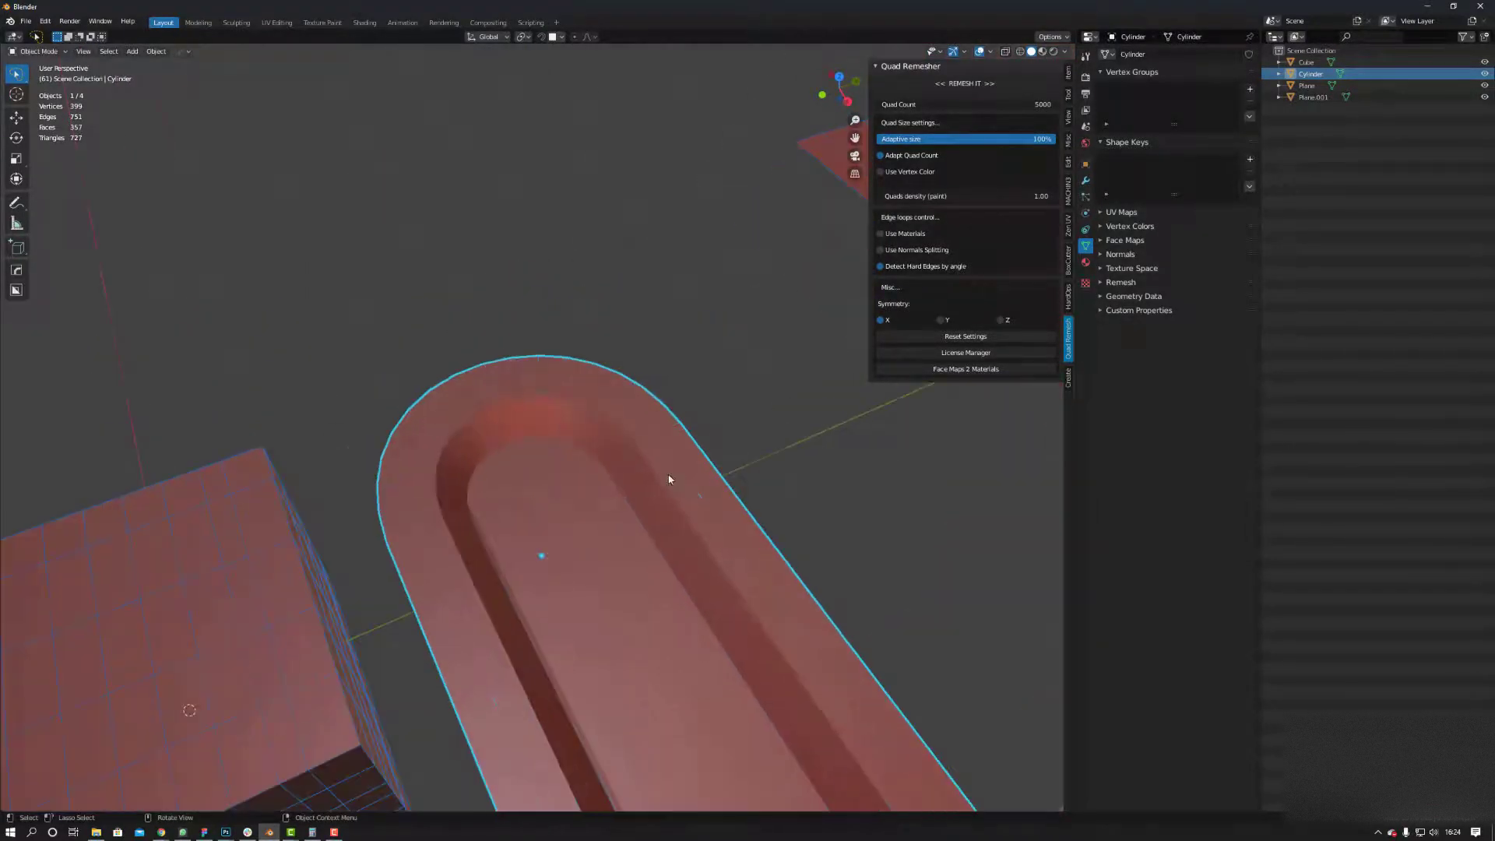
- Select the flat curved strip Plane.001 and edit its mesh in edge mode
{"action": "scroll", "coordinate": [654, 468], "scroll_direction": "down", "scroll_amount": 5}
{"action": "middle_click_drag", "start_coordinate": [634, 464], "coordinate": [618, 460]}
{"action": "left_click", "coordinate": [688, 505]}
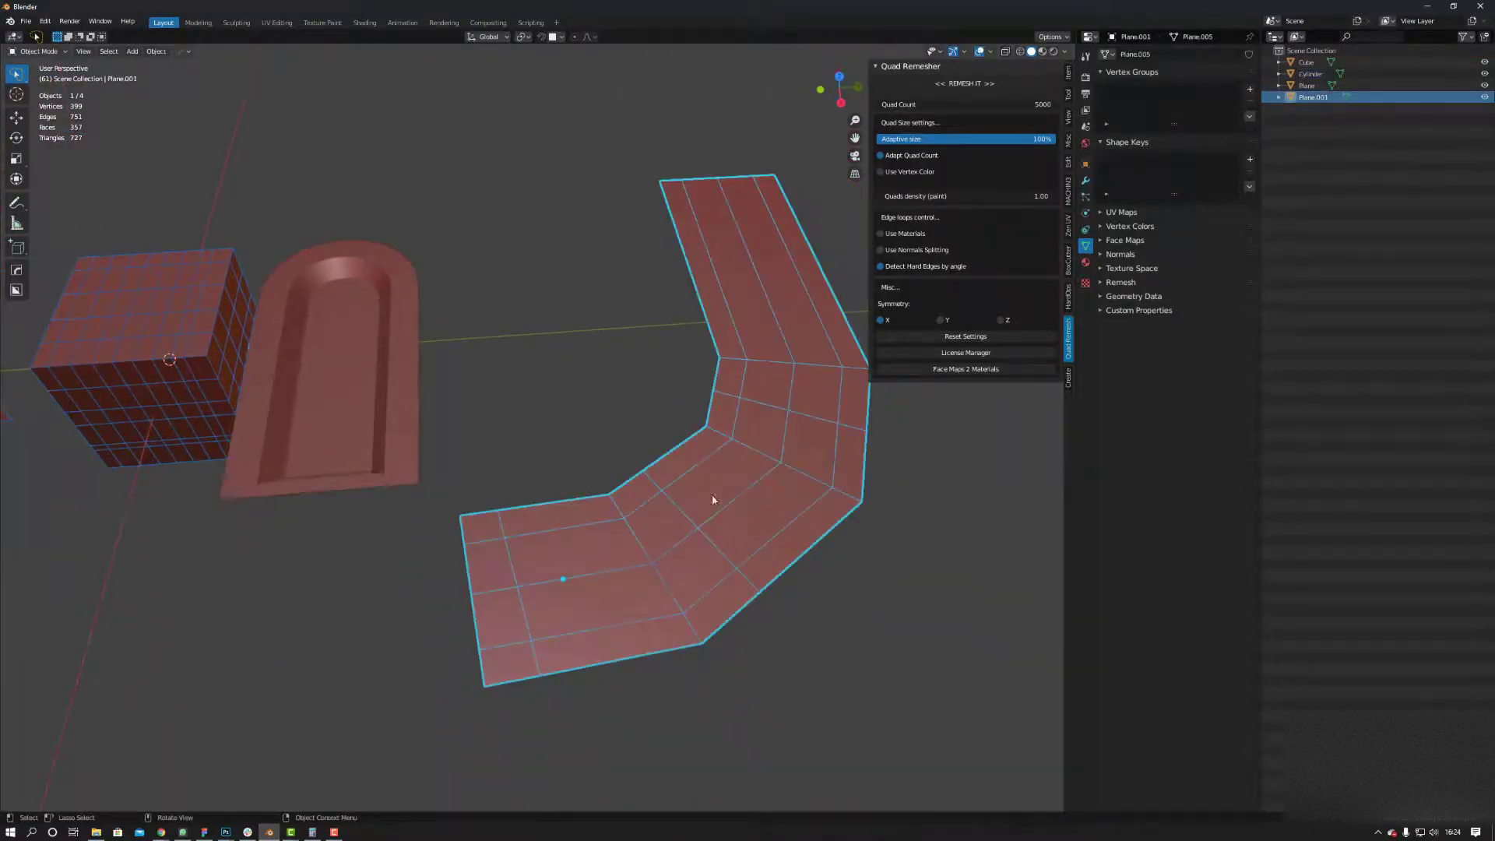
{"action": "middle_click_drag", "start_coordinate": [688, 503], "coordinate": [615, 414]}
{"action": "scroll", "coordinate": [638, 389], "scroll_direction": "up", "scroll_amount": 2}
{"action": "scroll", "coordinate": [675, 334], "scroll_direction": "down", "scroll_amount": 2}
{"action": "middle_click_drag", "start_coordinate": [672, 323], "coordinate": [629, 367]}
{"action": "key", "text": "Tab"}
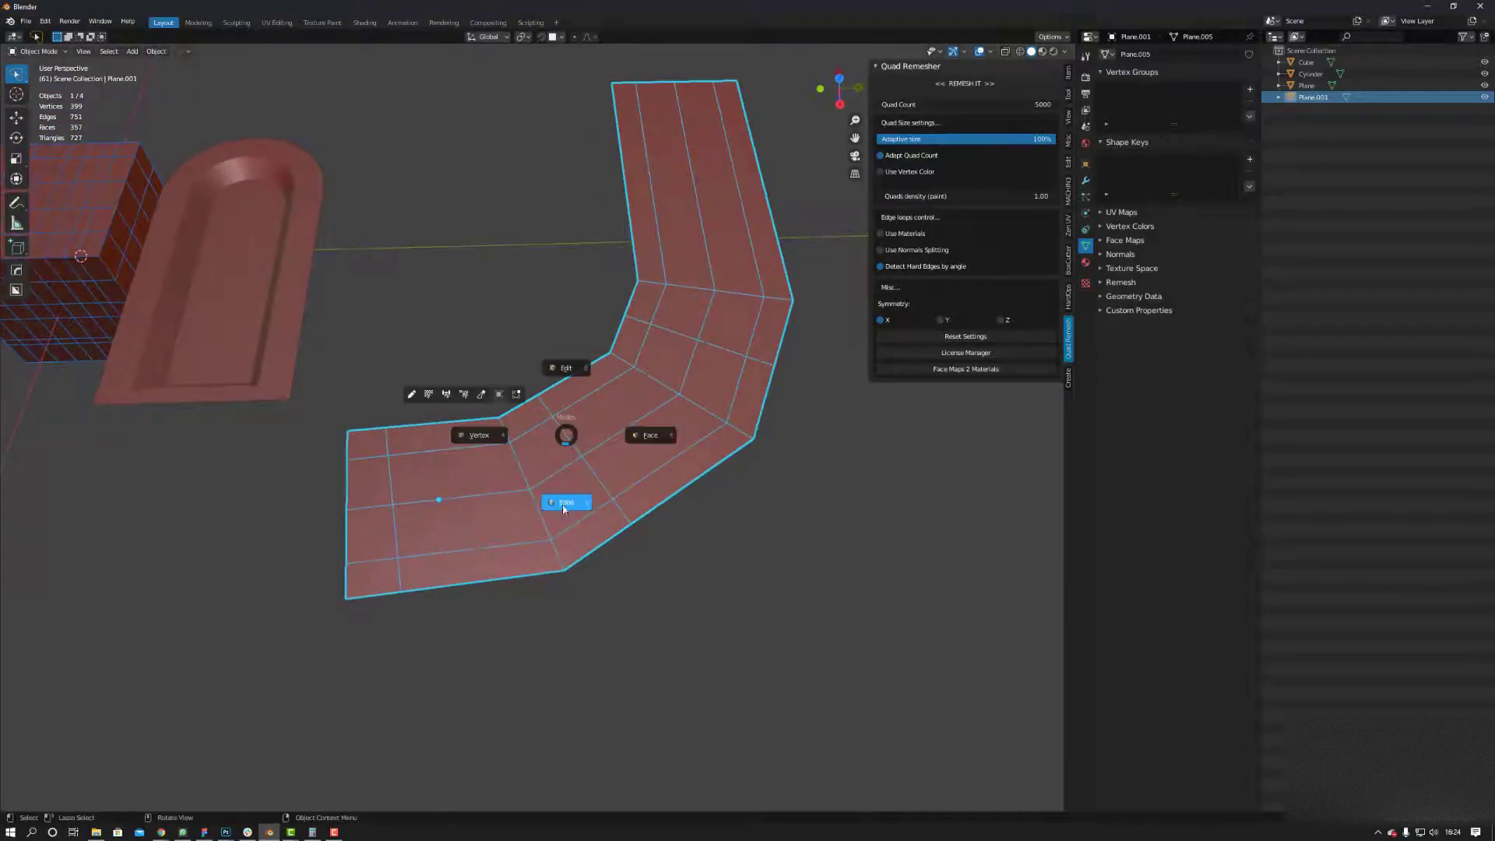
{"action": "left_click", "coordinate": [564, 504]}
- Dissolve the extra cross edge loops inside the bend segments of the curved strip
{"action": "left_click", "coordinate": [575, 456]}
{"action": "left_click", "coordinate": [573, 444]}
{"action": "left_click", "coordinate": [573, 443], "text": "alt"}
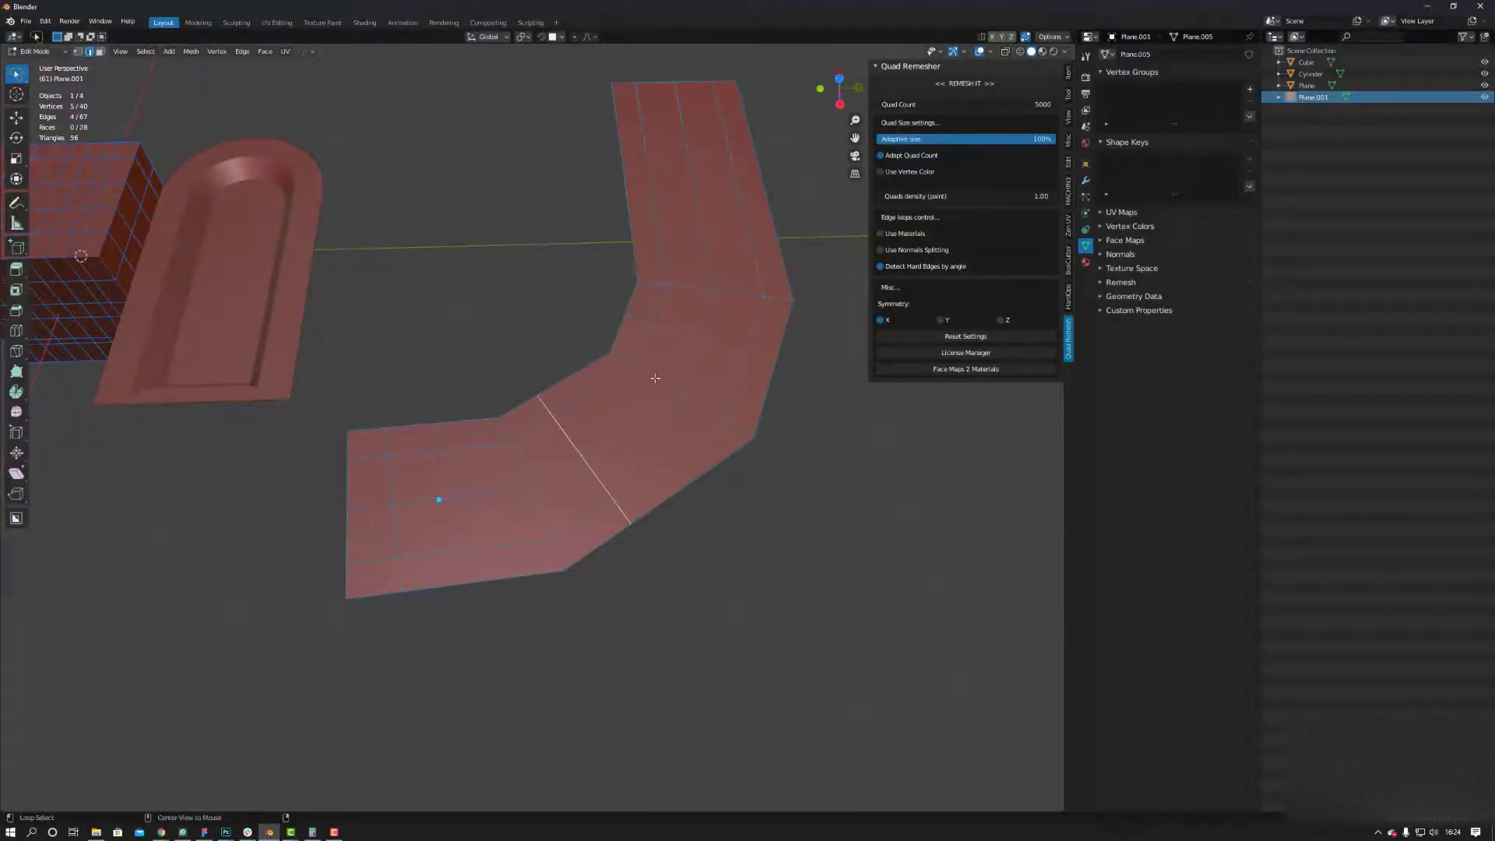
{"action": "key", "text": "ctrl+x"}
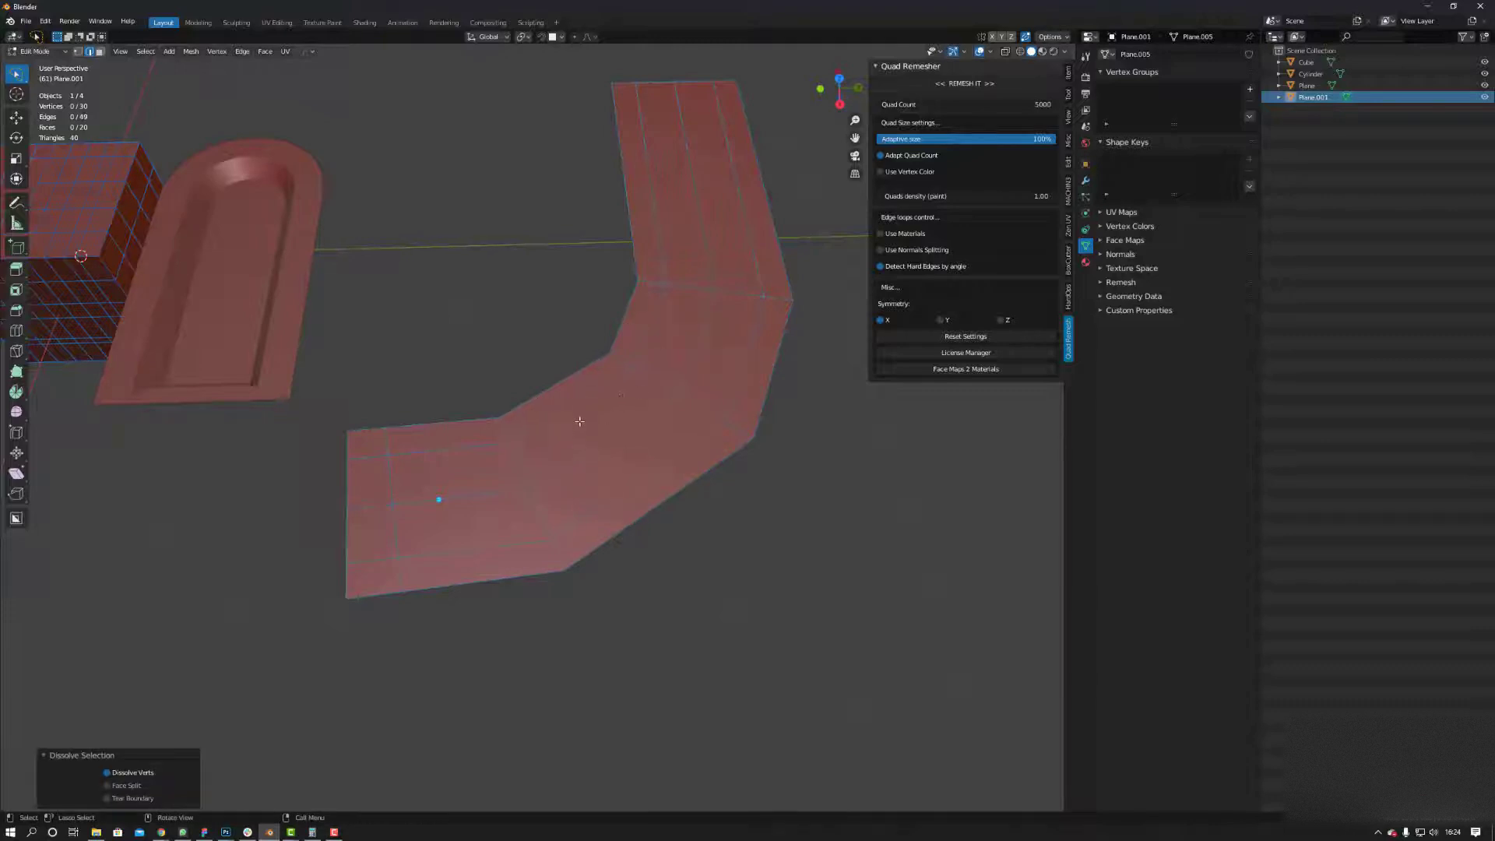
- Add a single cross loop cut in the strip's middle bend segment, upper bend segment and lower end segment
{"action": "key", "text": "ctrl+r"}
{"action": "left_click", "coordinate": [578, 408]}
{"action": "left_click", "coordinate": [584, 409]}
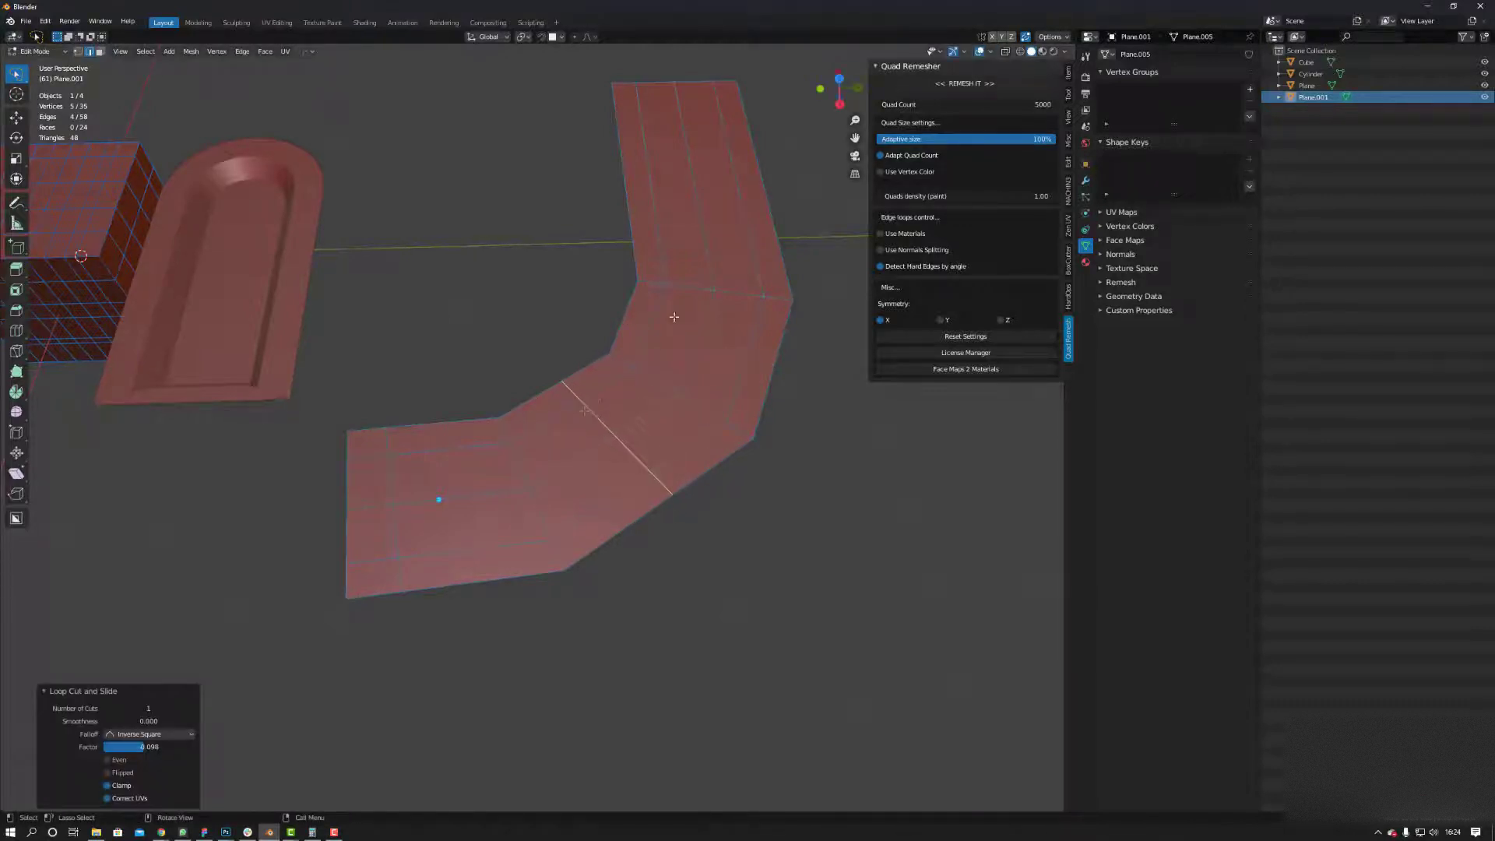
{"action": "key", "text": "ctrl+r"}
{"action": "left_click", "coordinate": [651, 327]}
{"action": "left_click", "coordinate": [651, 327]}
{"action": "key", "text": "ctrl+r"}
{"action": "left_click", "coordinate": [479, 447]}
{"action": "left_click", "coordinate": [479, 447]}
{"action": "key", "text": "alt+a"}
- Select the five cross edge loops around the strip's bend
{"action": "middle_click_drag", "start_coordinate": [446, 482], "coordinate": [428, 494]}
{"action": "left_click", "coordinate": [460, 484]}
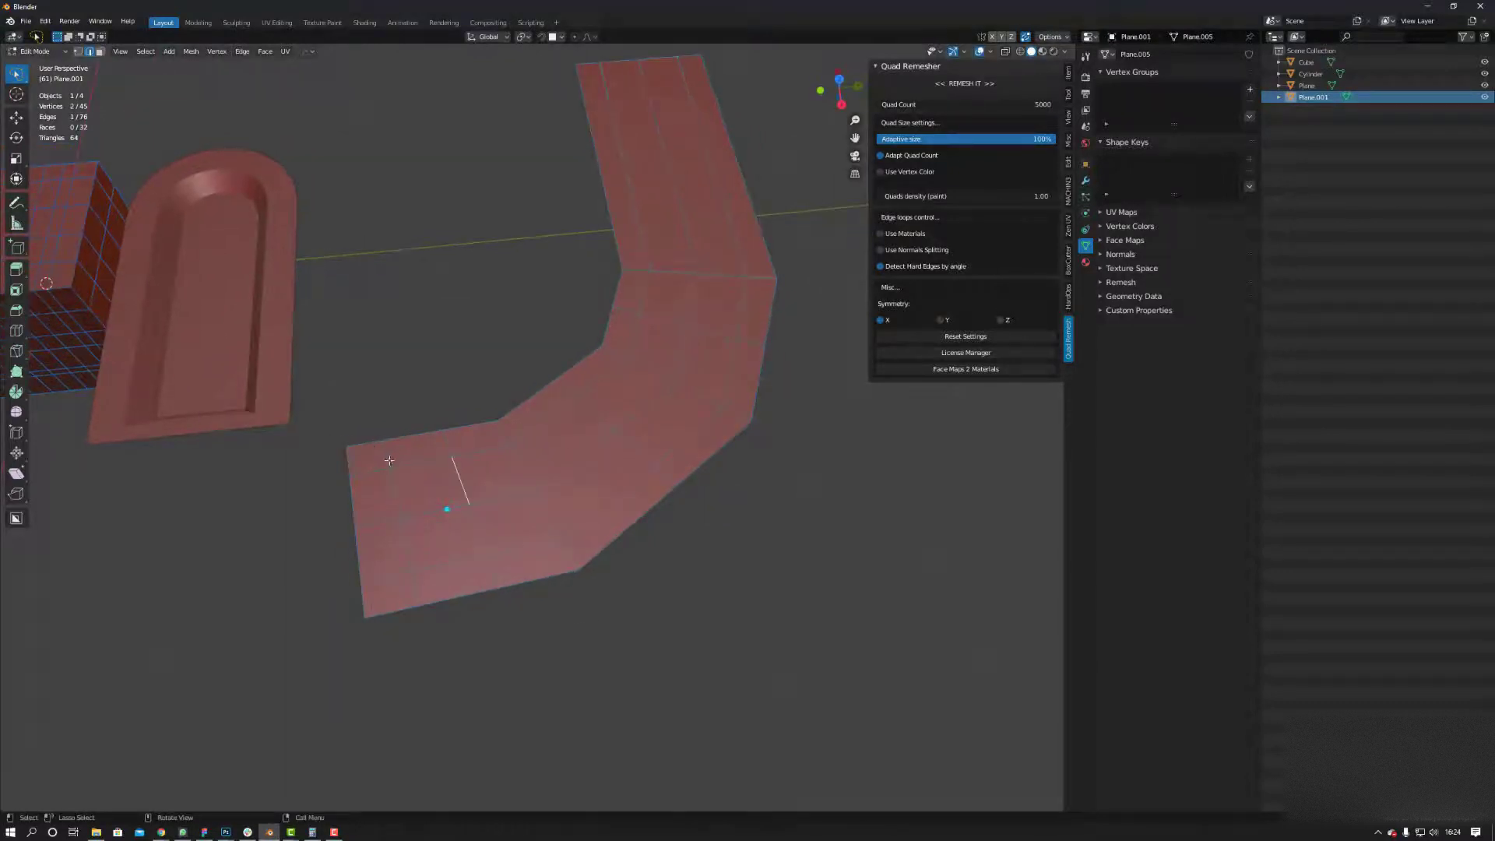
{"action": "left_click", "coordinate": [458, 472], "text": "alt"}
{"action": "left_click", "coordinate": [527, 466], "text": "alt+shift"}
{"action": "left_click", "coordinate": [597, 416], "text": "alt+shift"}
{"action": "left_click", "coordinate": [652, 370], "text": "alt+shift"}
{"action": "left_click", "coordinate": [660, 320], "text": "alt+shift"}
{"action": "middle_click_drag", "start_coordinate": [647, 299], "coordinate": [631, 340]}
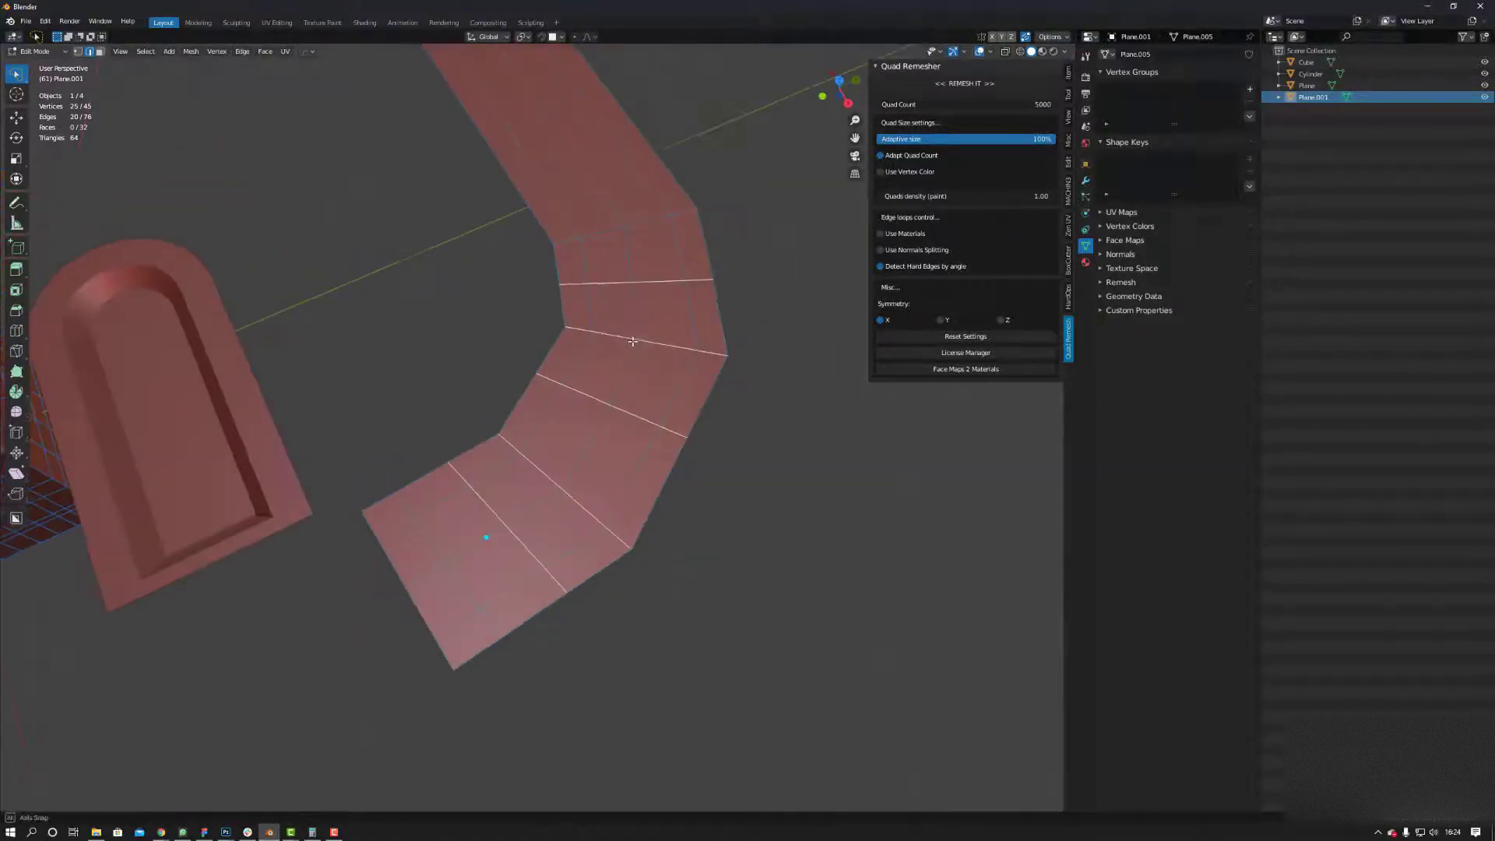
- From the top view, apply Set Flow to the strip's selected loops with 2 iterations and clear the selection
{"action": "left_click", "coordinate": [839, 80]}
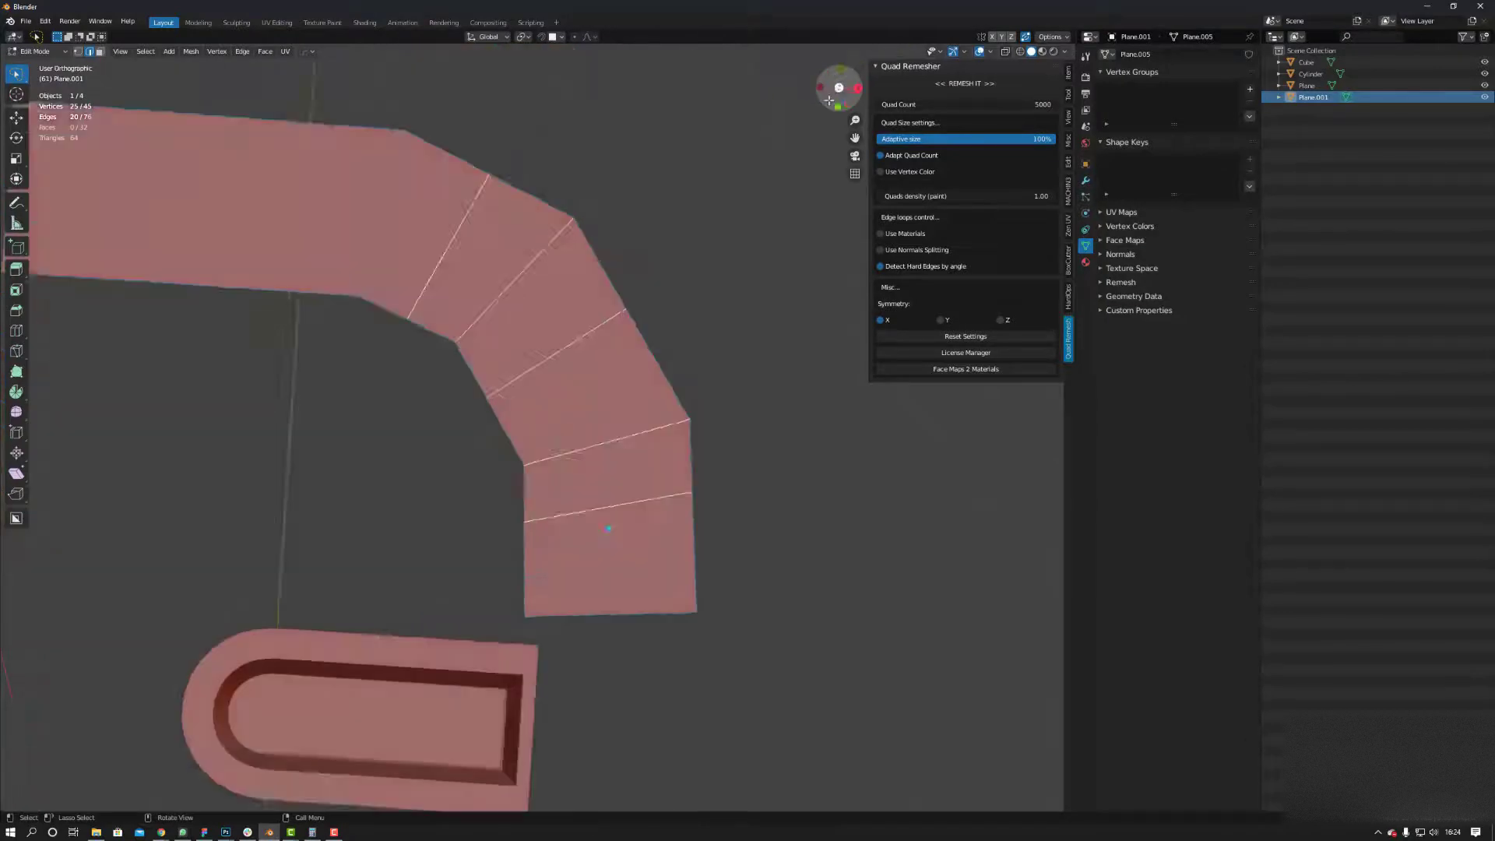
{"action": "right_click", "coordinate": [510, 398]}
{"action": "left_click", "coordinate": [518, 488]}
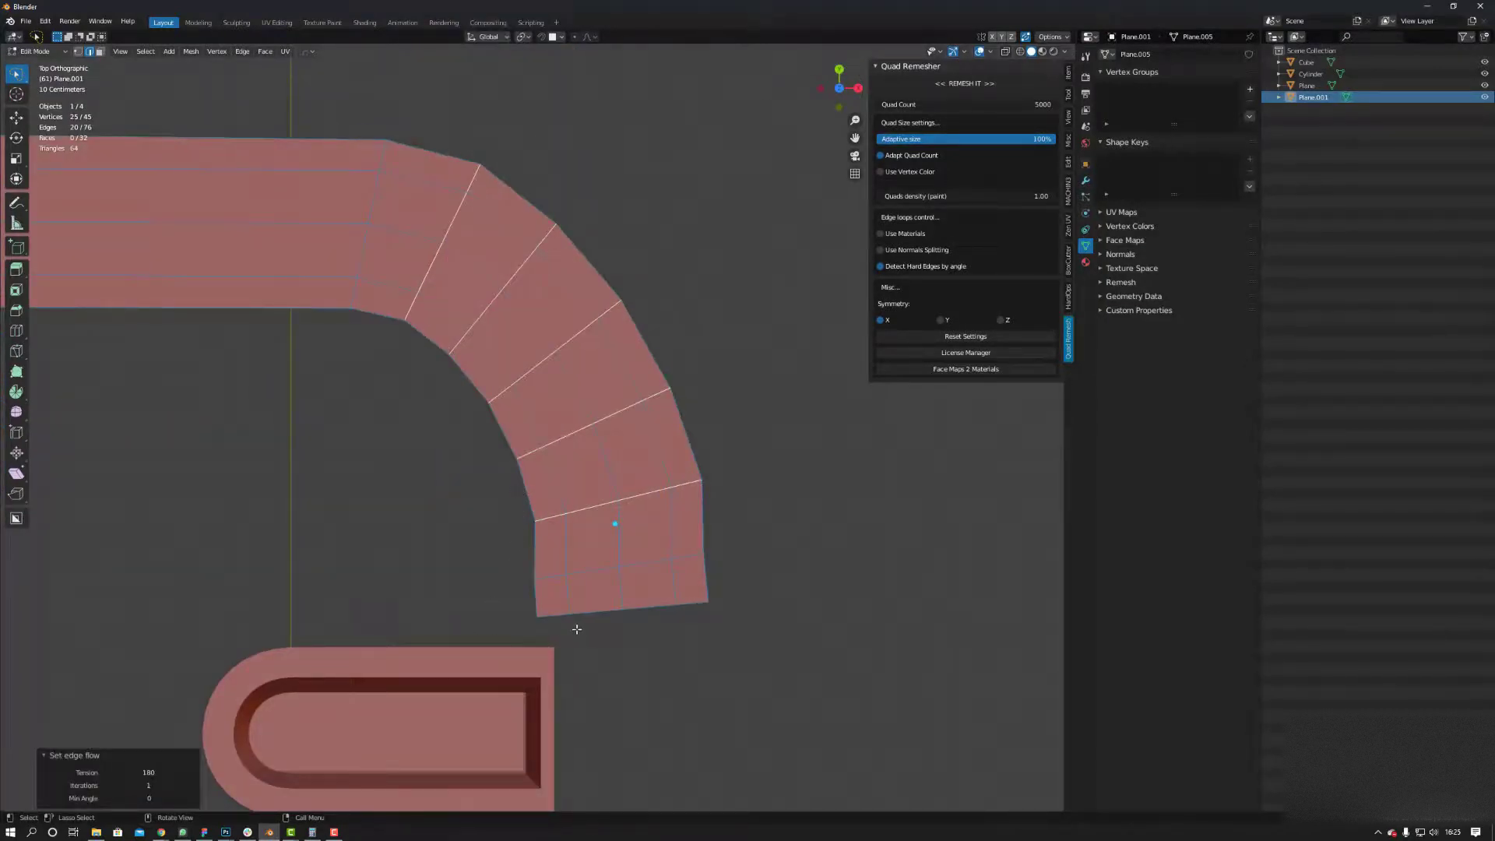
{"action": "left_click", "coordinate": [191, 786]}
{"action": "left_click", "coordinate": [191, 786]}
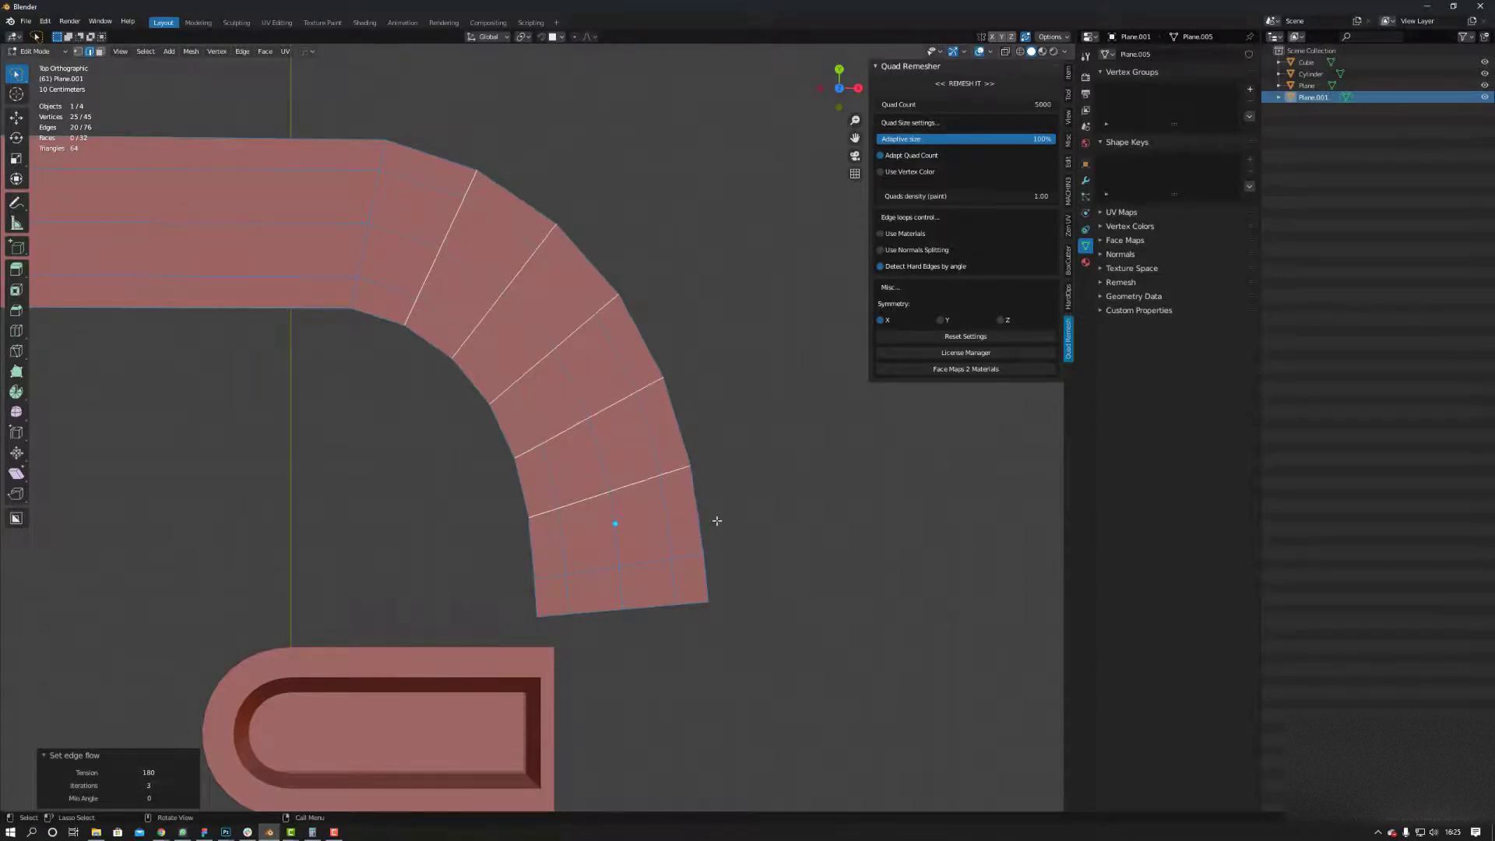
{"action": "middle_click_drag", "start_coordinate": [723, 519], "coordinate": [577, 447]}
{"action": "left_click", "coordinate": [787, 521]}
{"action": "scroll", "coordinate": [468, 429], "scroll_direction": "up", "scroll_amount": 3}
{"action": "key", "text": "Tab"}
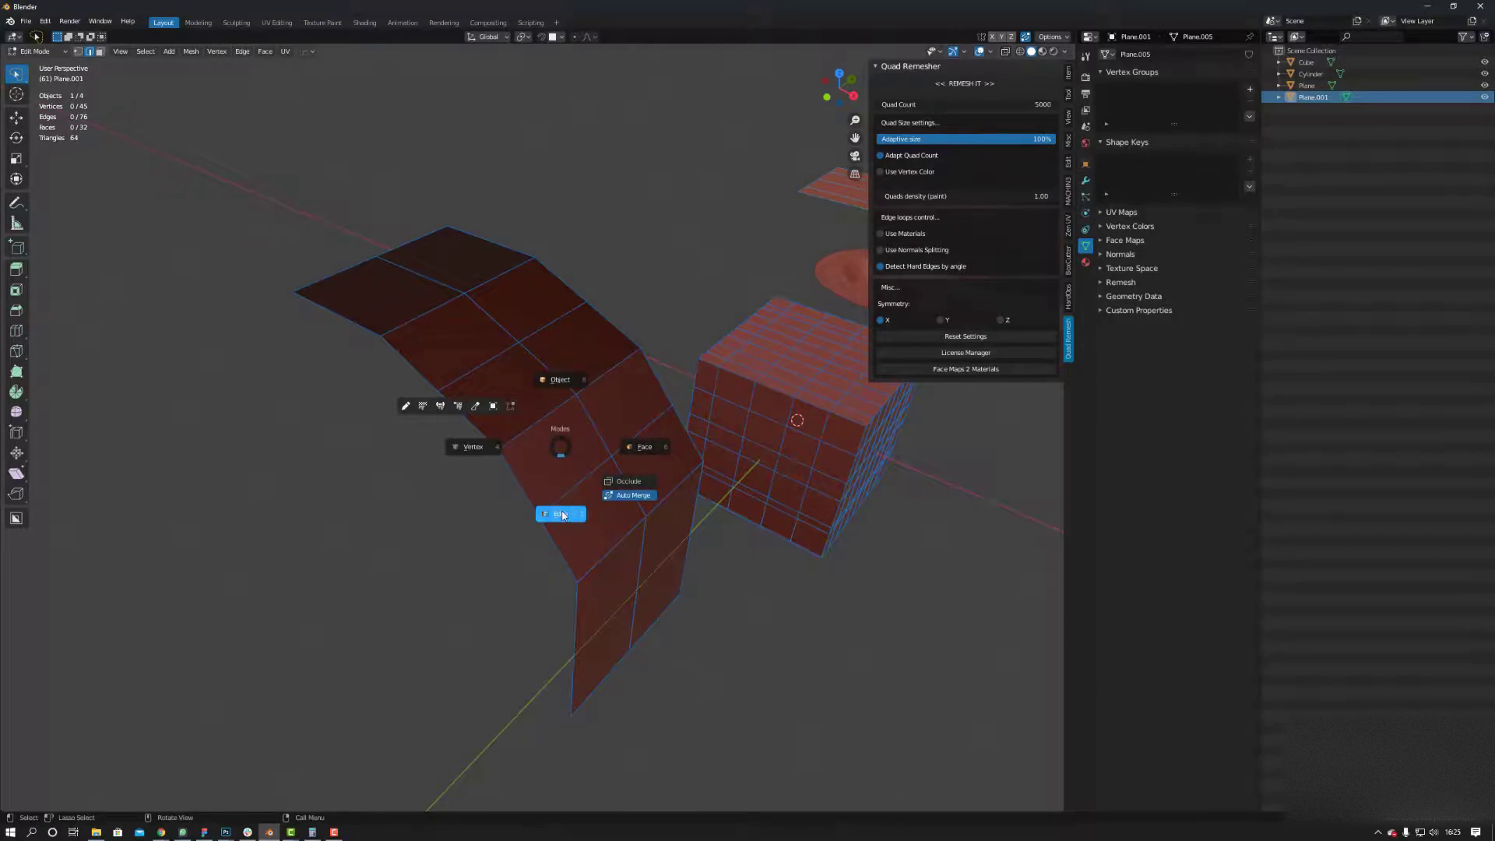
{"action": "left_click", "coordinate": [554, 516]}
{"action": "key", "text": "ctrl+r"}
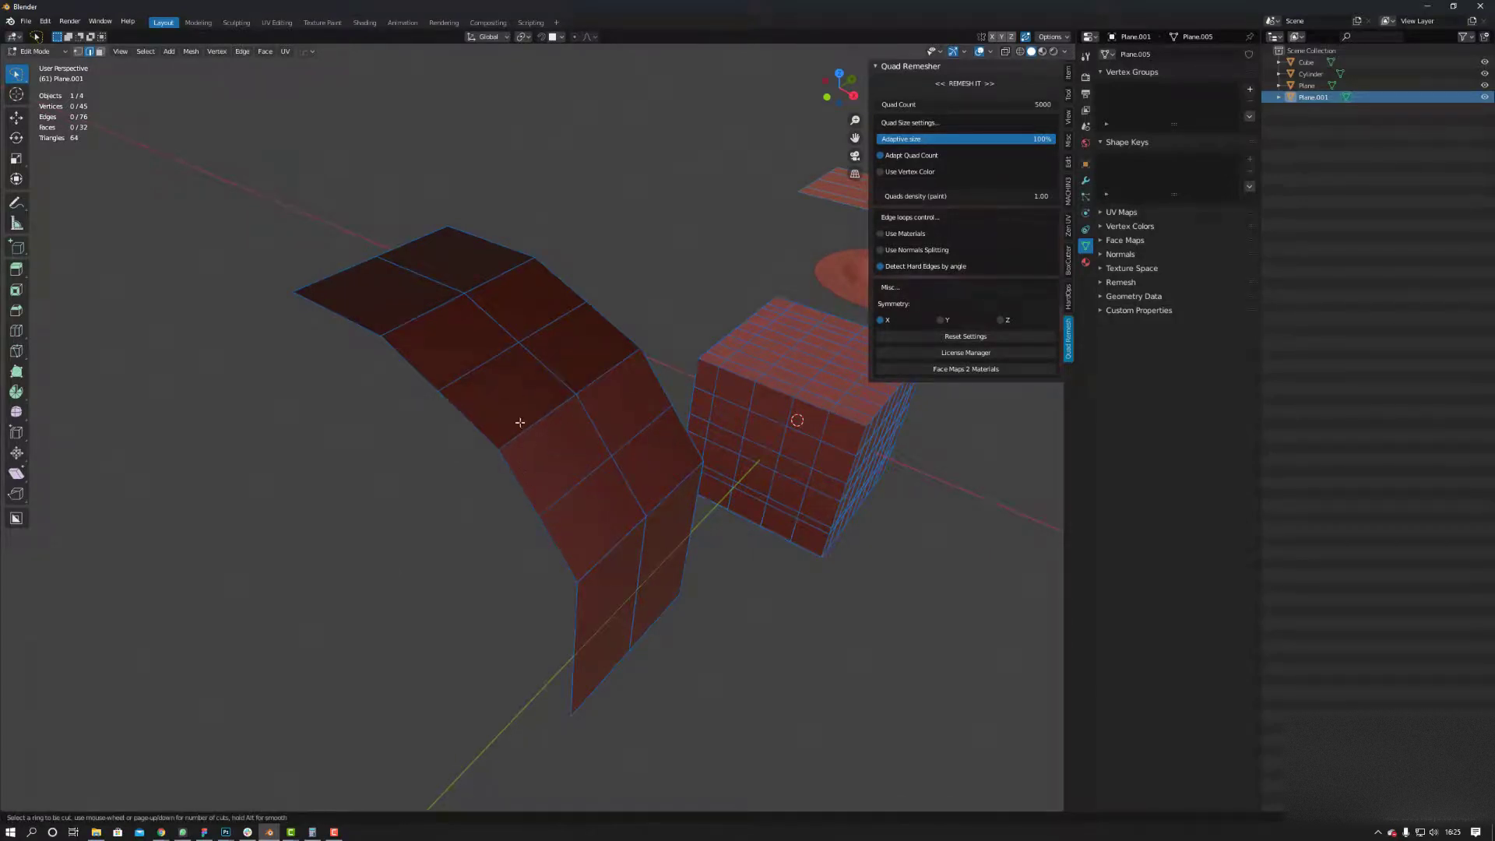
{"action": "key", "text": "Escape"}
- Switch from editing Plane.001 to editing the curved panel Plane beside the cube in edge mode
{"action": "key", "text": "Tab"}
{"action": "left_click", "coordinate": [548, 461]}
{"action": "key", "text": "Tab"}
{"action": "left_click", "coordinate": [537, 525]}
- Add one centred cross loop cut to each of the four middle segments of the curved panel's bend
{"action": "key", "text": "ctrl+r"}
{"action": "left_click", "coordinate": [534, 484]}
{"action": "right_click", "coordinate": [535, 483]}
{"action": "key", "text": "ctrl+r"}
{"action": "left_click", "coordinate": [566, 558]}
{"action": "right_click", "coordinate": [566, 558]}
{"action": "left_click", "coordinate": [471, 418]}
{"action": "key", "text": "ctrl+r"}
{"action": "left_click", "coordinate": [469, 418]}
{"action": "right_click", "coordinate": [469, 418]}
{"action": "left_click", "coordinate": [469, 416]}
{"action": "left_click", "coordinate": [416, 367]}
{"action": "key", "text": "ctrl+r"}
{"action": "left_click", "coordinate": [416, 367]}
{"action": "right_click", "coordinate": [416, 367]}
{"action": "left_click", "coordinate": [424, 378]}
- Select the seven consecutive cross edge loops around the curved panel's bend, leaving its two end loops unselected
{"action": "middle_click_drag", "start_coordinate": [501, 421], "coordinate": [524, 327]}
{"action": "left_click", "coordinate": [489, 368], "text": "shift"}
{"action": "left_click", "coordinate": [489, 397], "text": "alt+shift"}
{"action": "left_click", "coordinate": [521, 427], "text": "alt+shift"}
{"action": "left_click", "coordinate": [546, 455], "text": "alt+shift"}
{"action": "left_click", "coordinate": [561, 492], "text": "alt+shift"}
{"action": "left_click", "coordinate": [578, 522], "text": "alt+shift"}
{"action": "left_click", "coordinate": [594, 550], "text": "alt+shift"}
{"action": "middle_click_drag", "start_coordinate": [594, 550], "coordinate": [647, 481]}
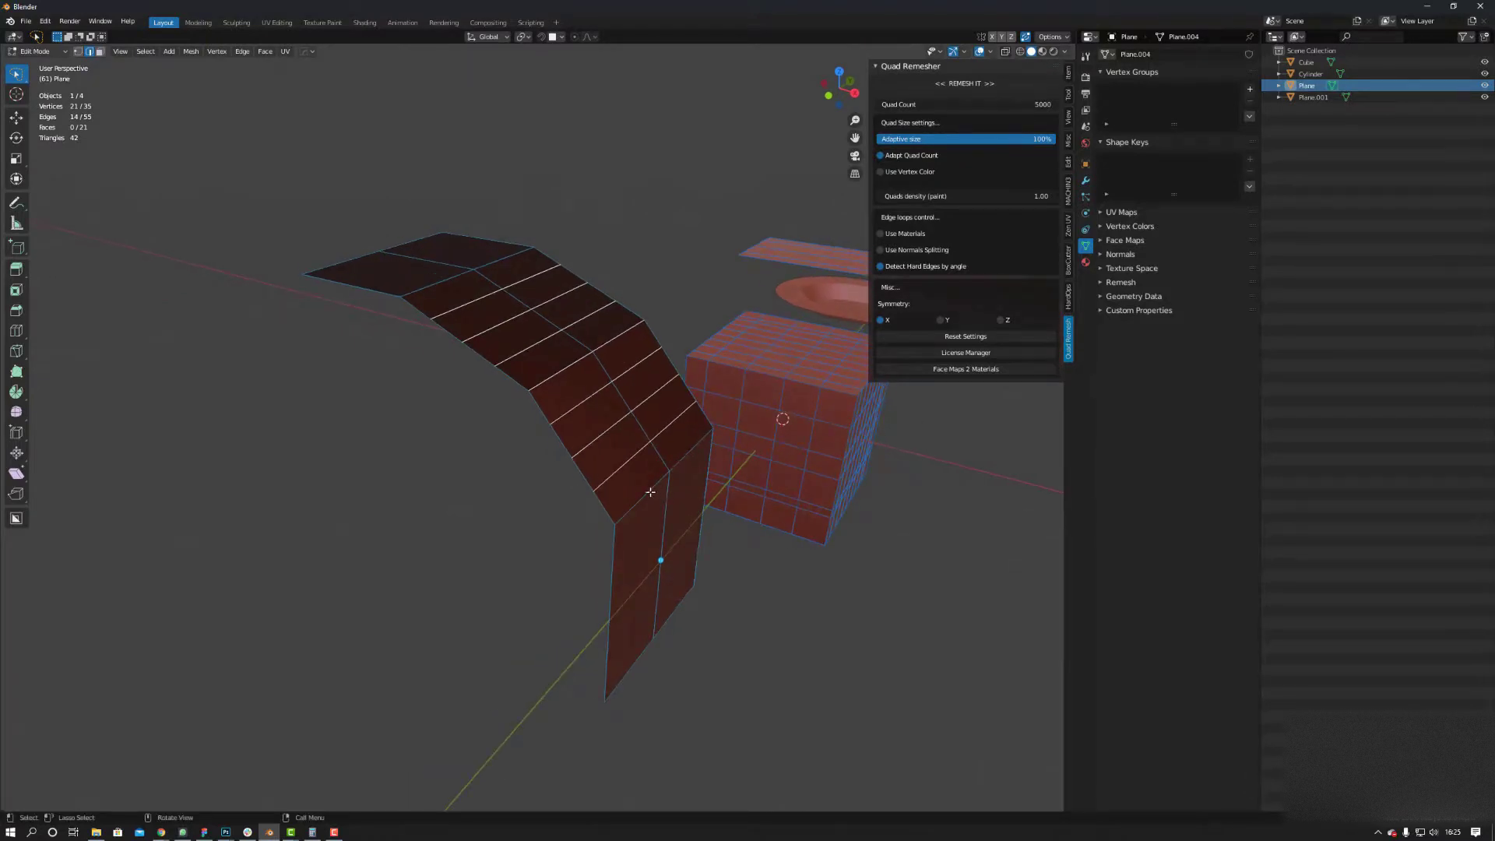
- Apply Set Flow to the curved panel's selected loops, raise its iteration count, and clear the selection
{"action": "right_click", "coordinate": [547, 380]}
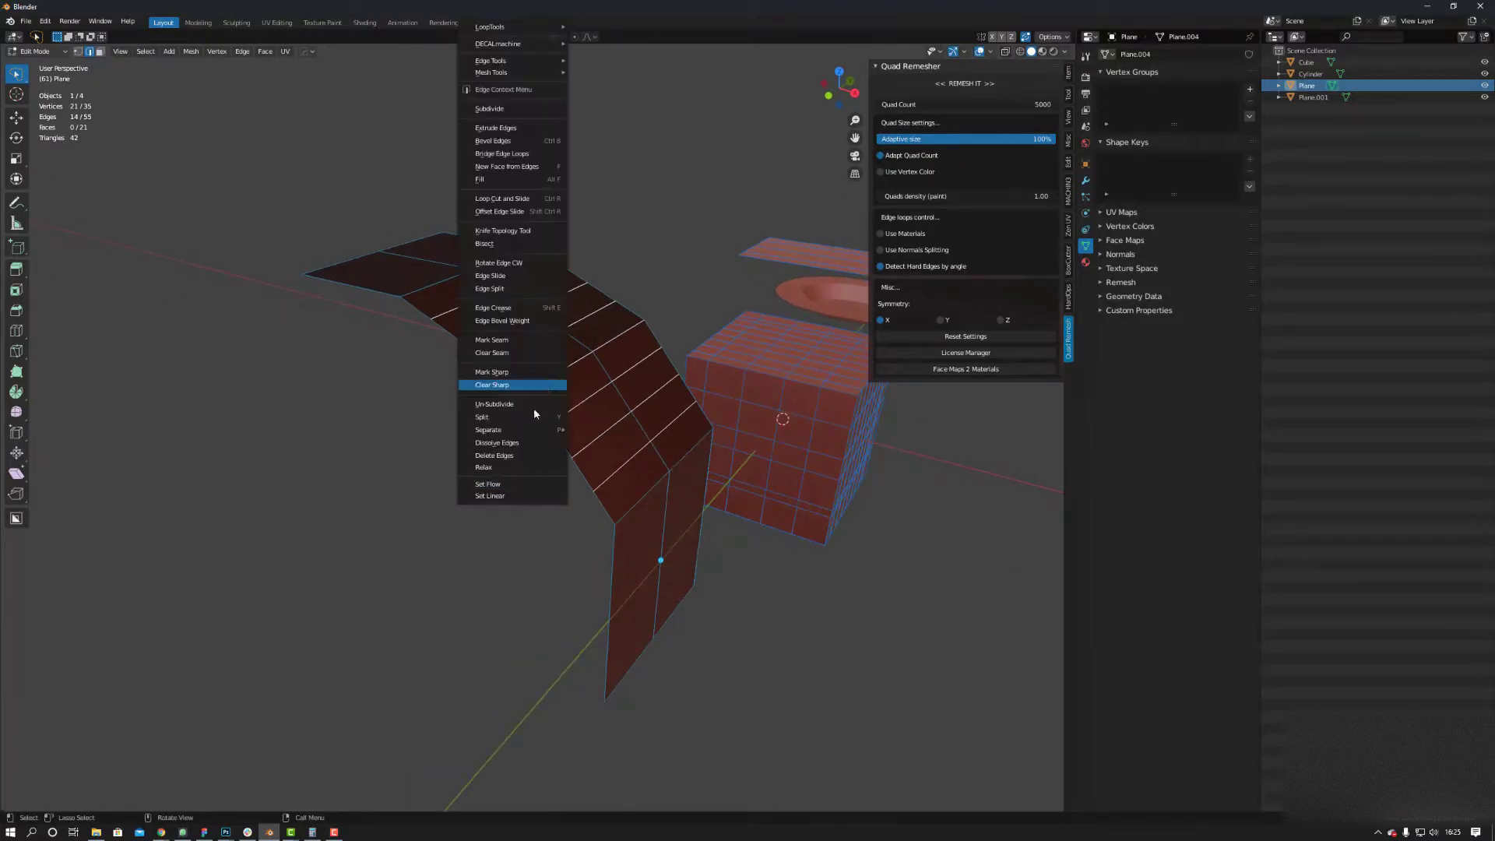
{"action": "left_click", "coordinate": [521, 489]}
{"action": "left_click", "coordinate": [194, 788]}
{"action": "left_click", "coordinate": [194, 788]}
{"action": "left_click", "coordinate": [194, 788]}
{"action": "middle_click_drag", "start_coordinate": [609, 336], "coordinate": [577, 340]}
{"action": "left_click", "coordinate": [638, 322]}
- Return to Object Mode, apply the HOps Sharpen operation to the curved panel, and deselect it
{"action": "key", "text": "Tab"}
{"action": "left_click", "coordinate": [637, 257]}
{"action": "right_click", "coordinate": [507, 351]}
{"action": "left_click", "coordinate": [683, 280]}
{"action": "left_click", "coordinate": [488, 333]}
{"action": "key", "text": "q"}
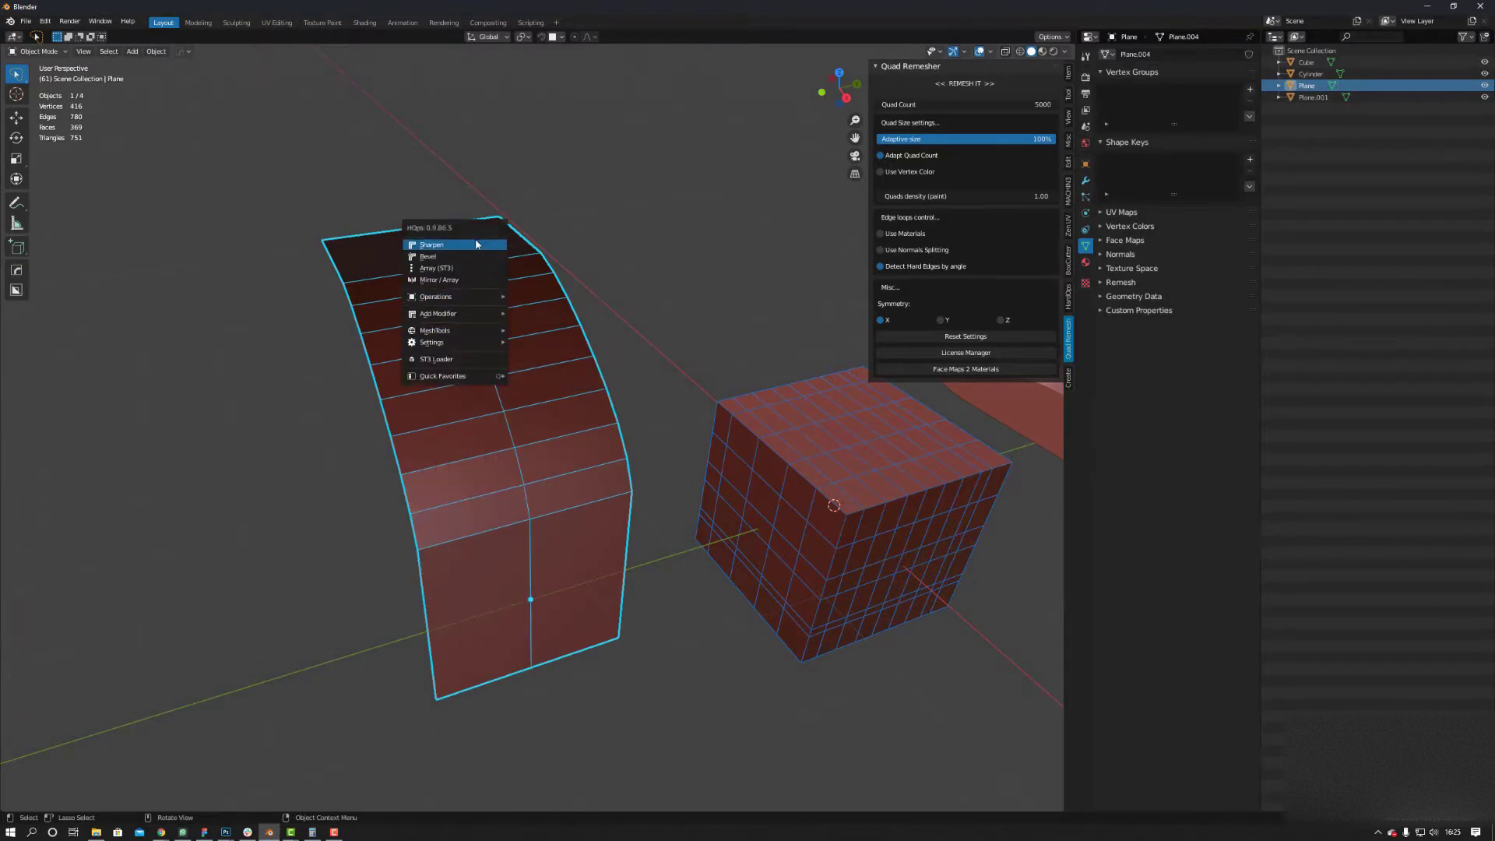
{"action": "left_click", "coordinate": [432, 244]}
{"action": "left_click", "coordinate": [627, 310]}
{"action": "middle_click_drag", "start_coordinate": [558, 330], "coordinate": [634, 441]}
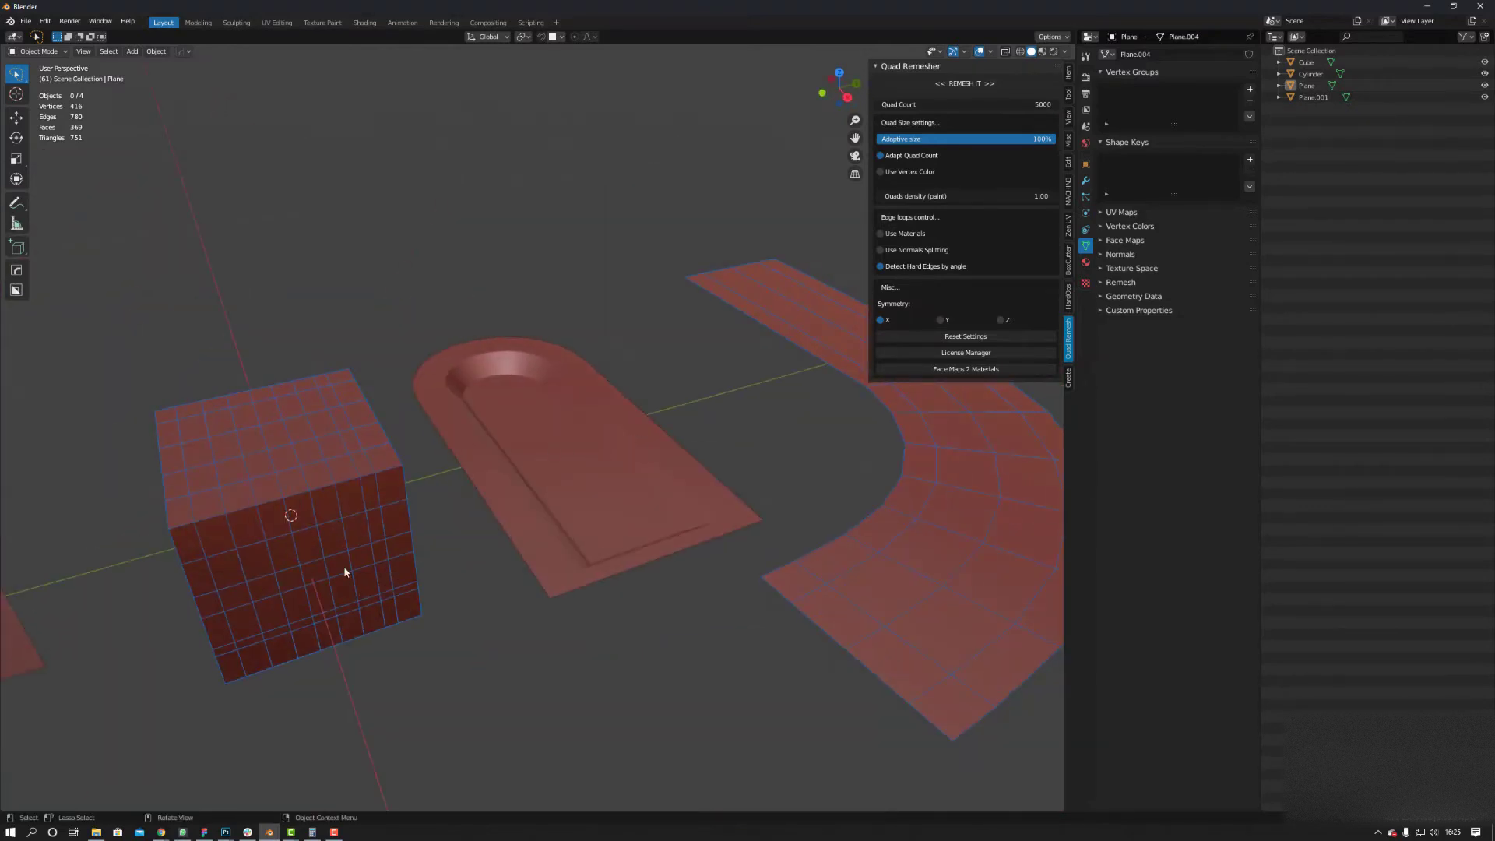